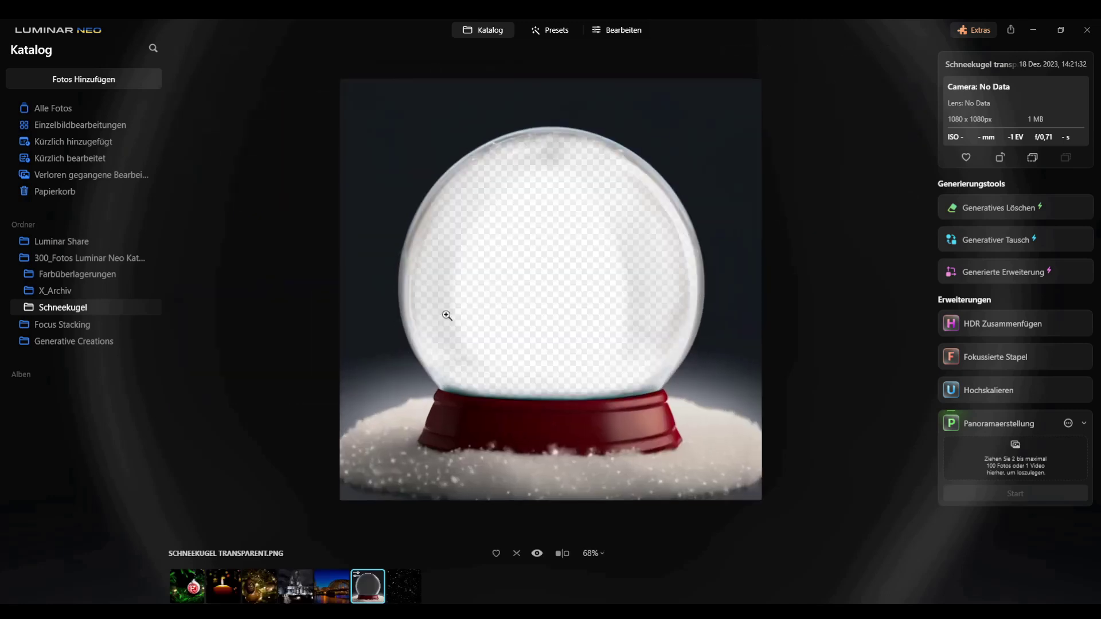
# Open the transparent snow globe image for editing and add the night photo of the cathedral and bridge as a layer
pyautogui.click(627, 33)
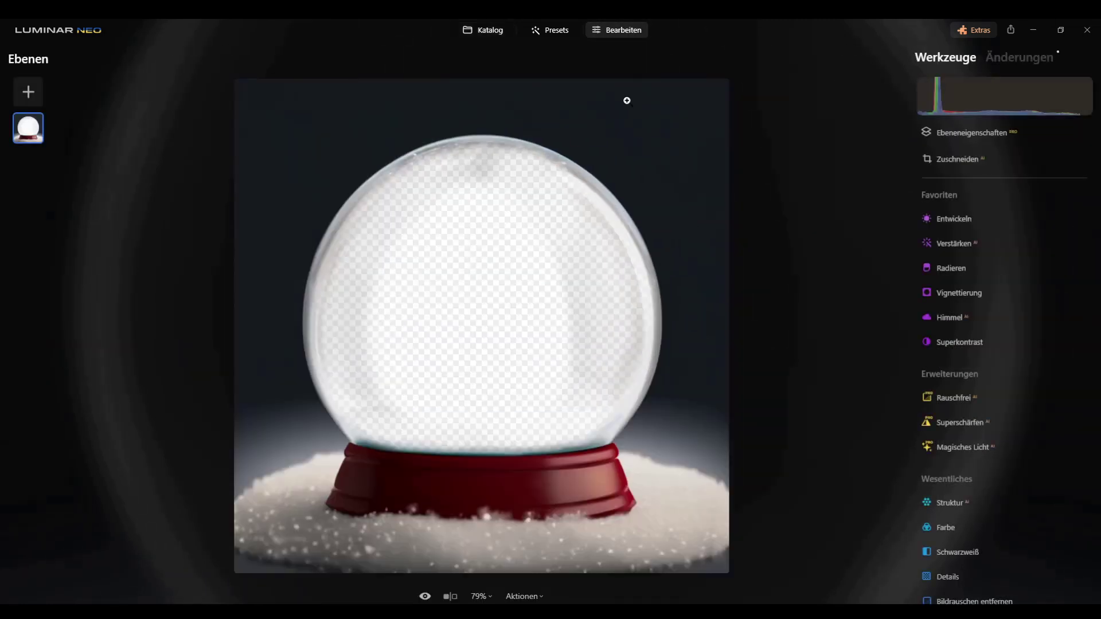
pyautogui.click(27, 94)
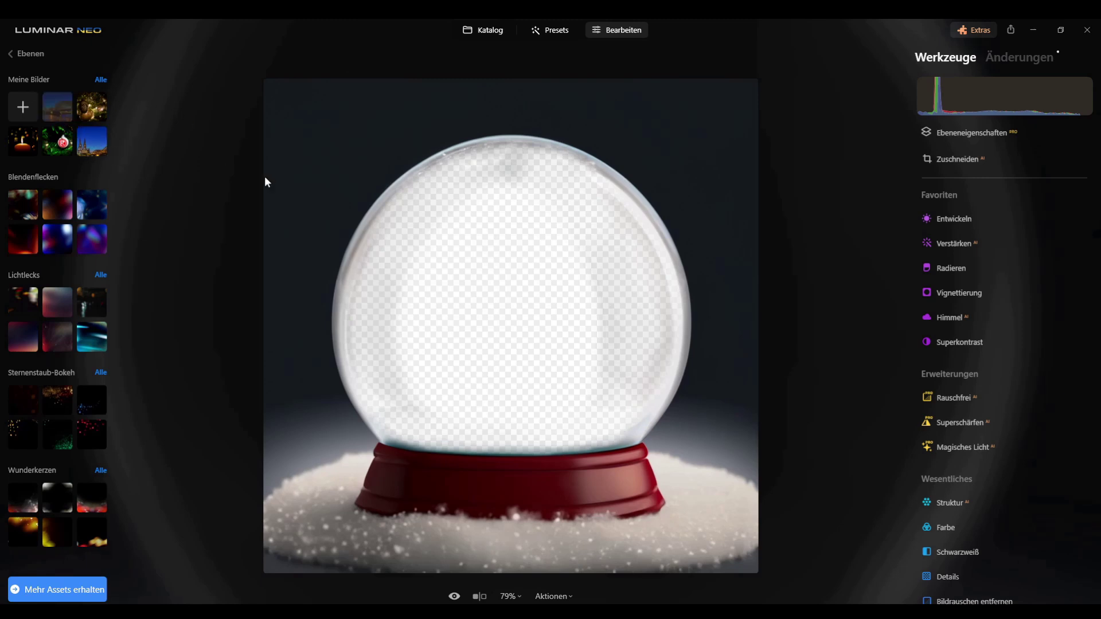
pyautogui.click(92, 141)
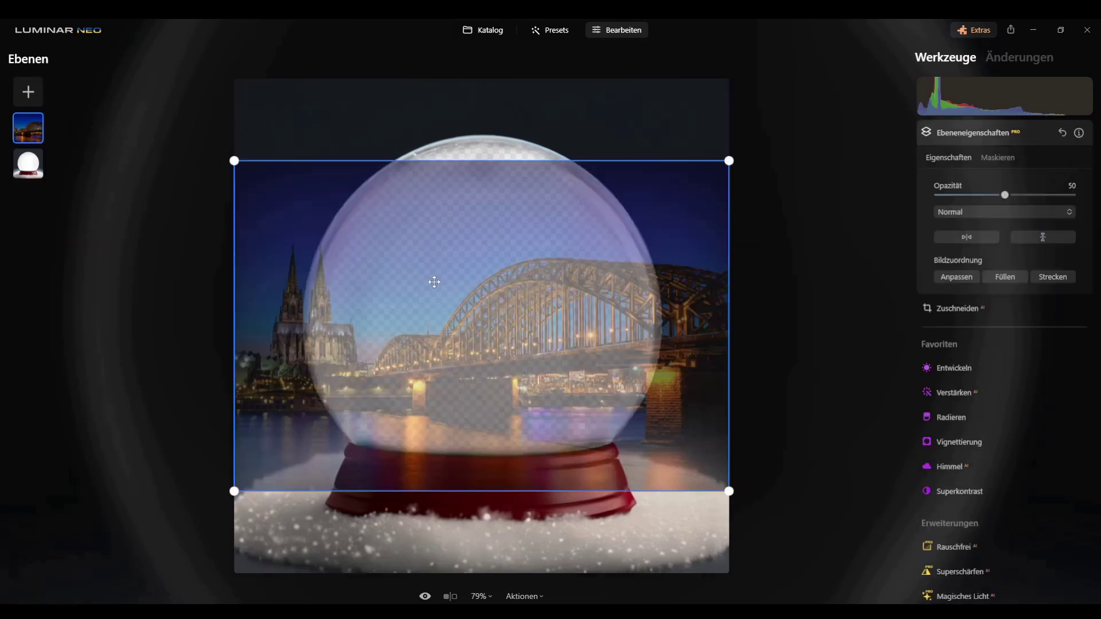
# Position and slightly enlarge the city photo to cover the glass sphere, with the cathedral inside it, and rotate it slightly counterclockwise
pyautogui.moveTo(461, 288); pyautogui.dragTo(531, 262)
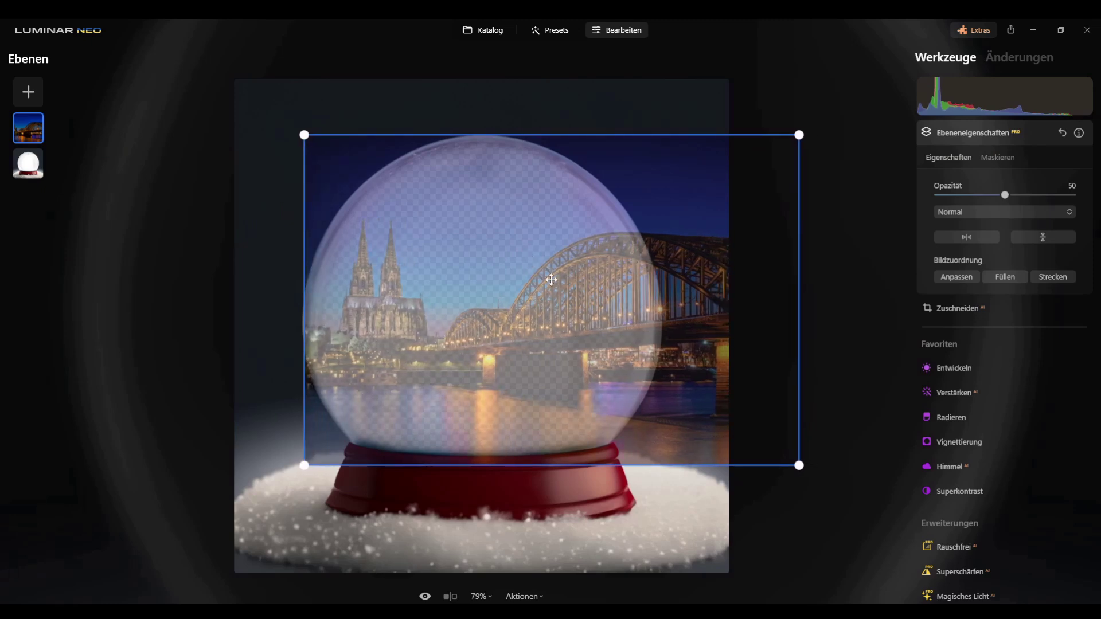
pyautogui.moveTo(800, 466)
pyautogui.mouseDown()
pyautogui.moveTo(838, 491)
pyautogui.moveTo(807, 471)
pyautogui.mouseUp()
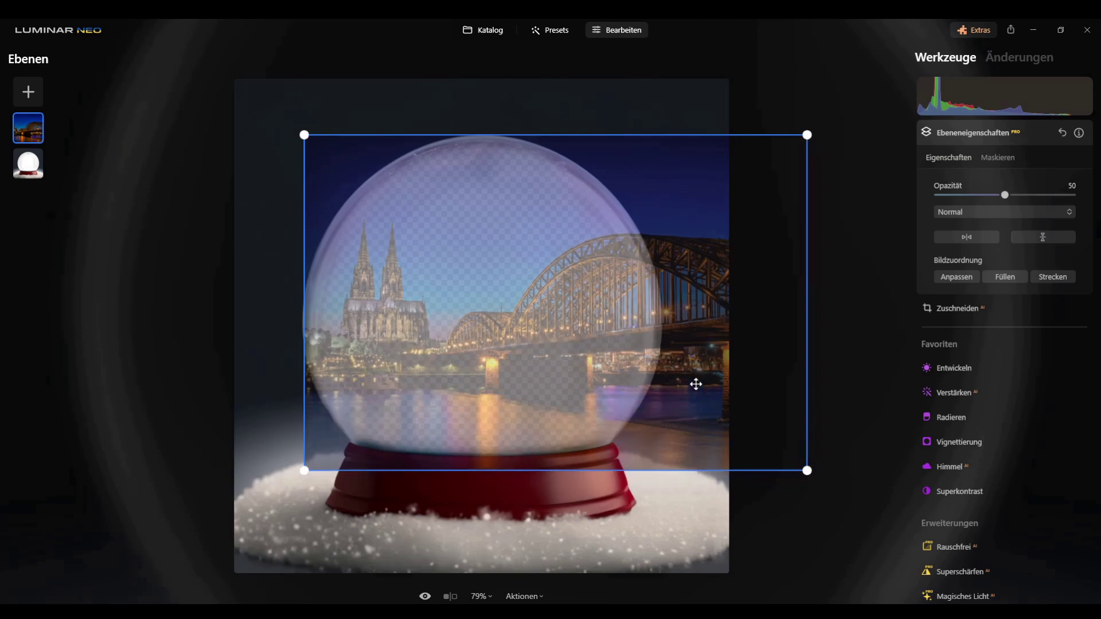
pyautogui.moveTo(809, 283)
pyautogui.mouseDown()
pyautogui.moveTo(843, 283)
pyautogui.moveTo(807, 276)
pyautogui.mouseUp()
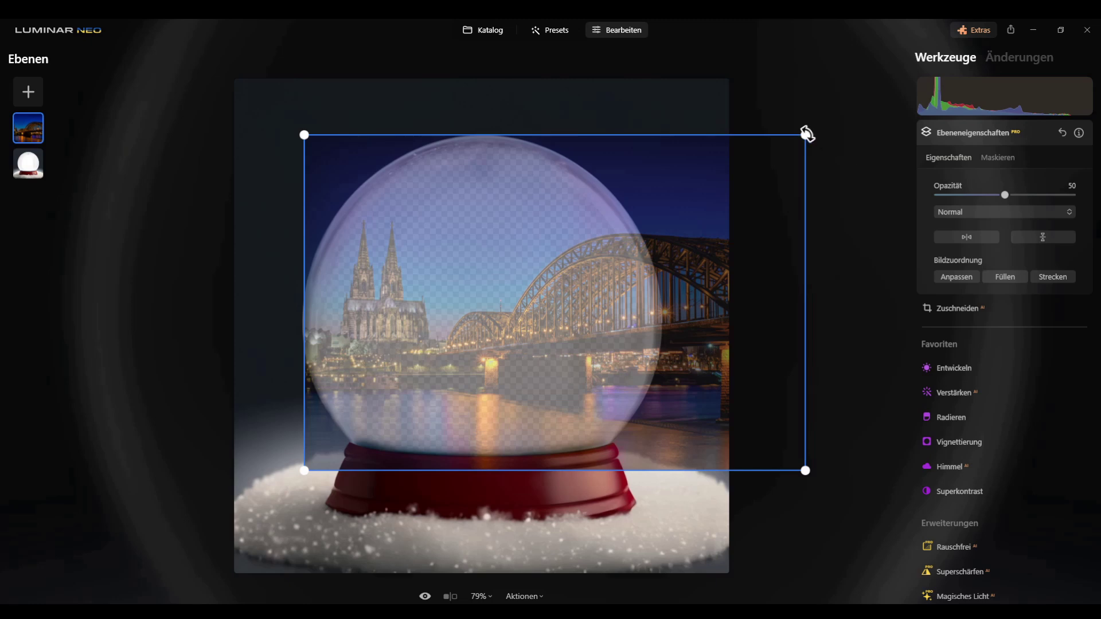
pyautogui.moveTo(808, 468); pyautogui.dragTo(830, 475)
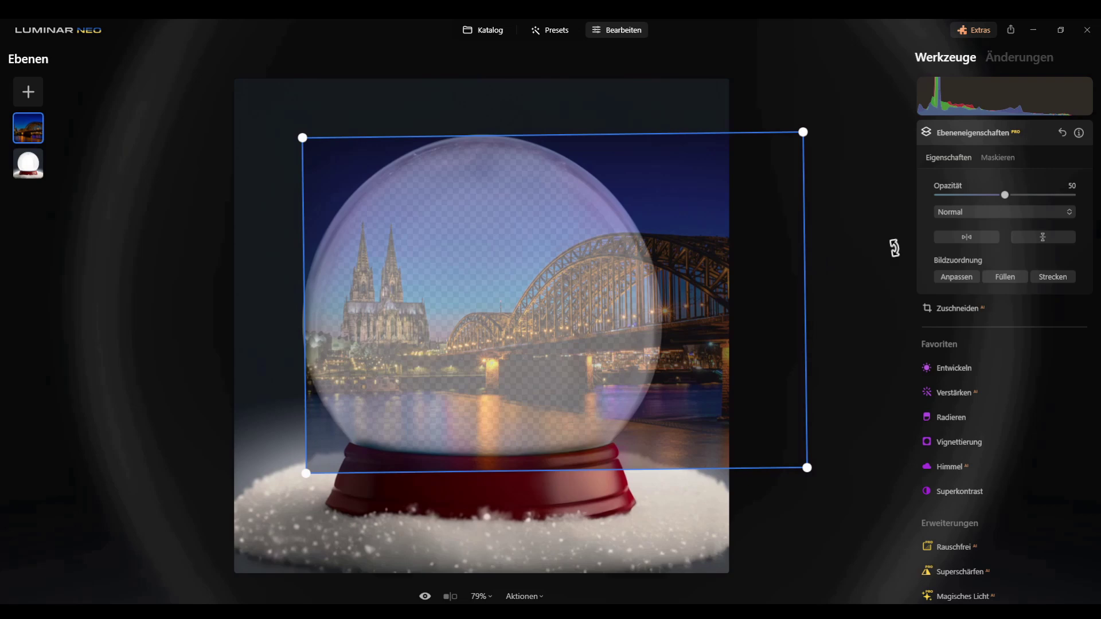
# Set the city photo's opacity to 100 and place its layer beneath the snow globe layer
pyautogui.moveTo(1006, 199); pyautogui.dragTo(1095, 201)
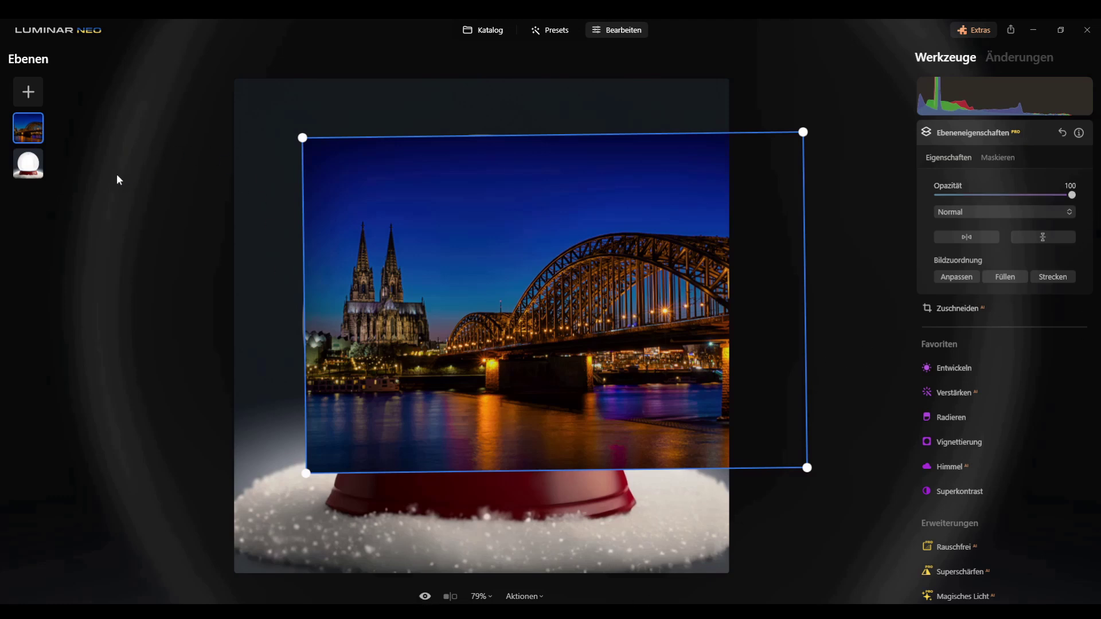
pyautogui.moveTo(32, 129); pyautogui.dragTo(38, 170)
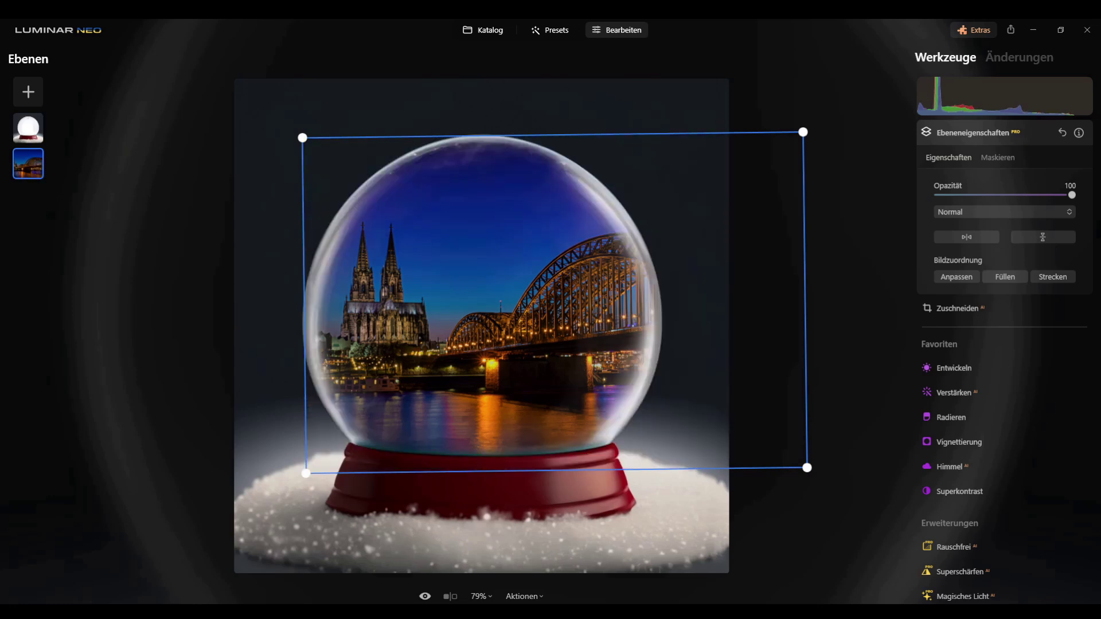
# Add the black snowflake overlay as a layer above the snow globe and shrink it to just around the glass sphere
pyautogui.click(33, 128)
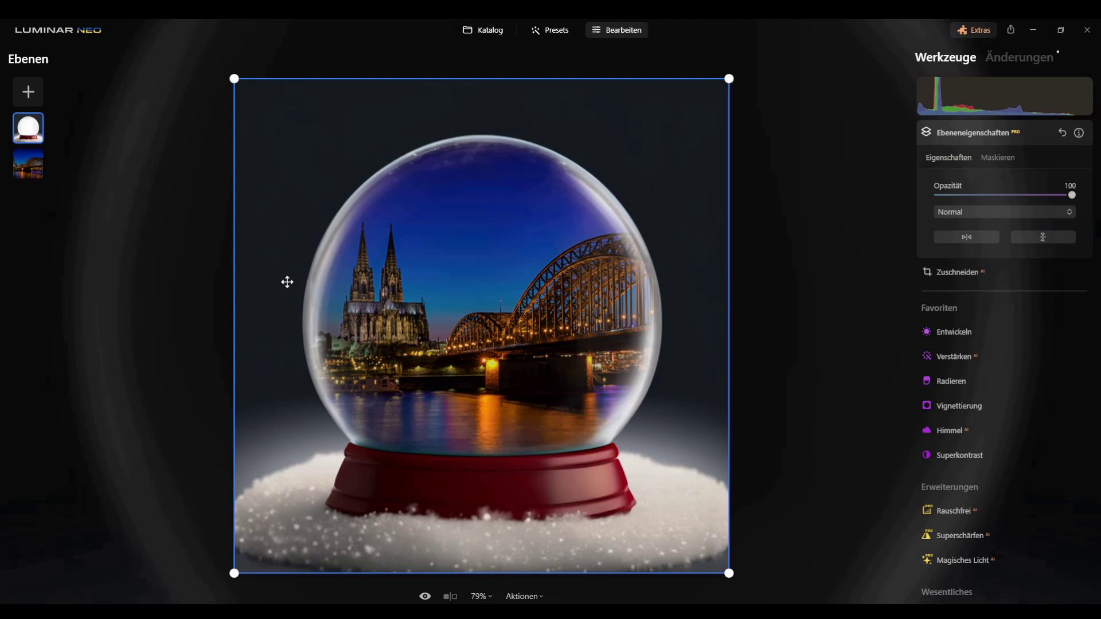
pyautogui.click(29, 93)
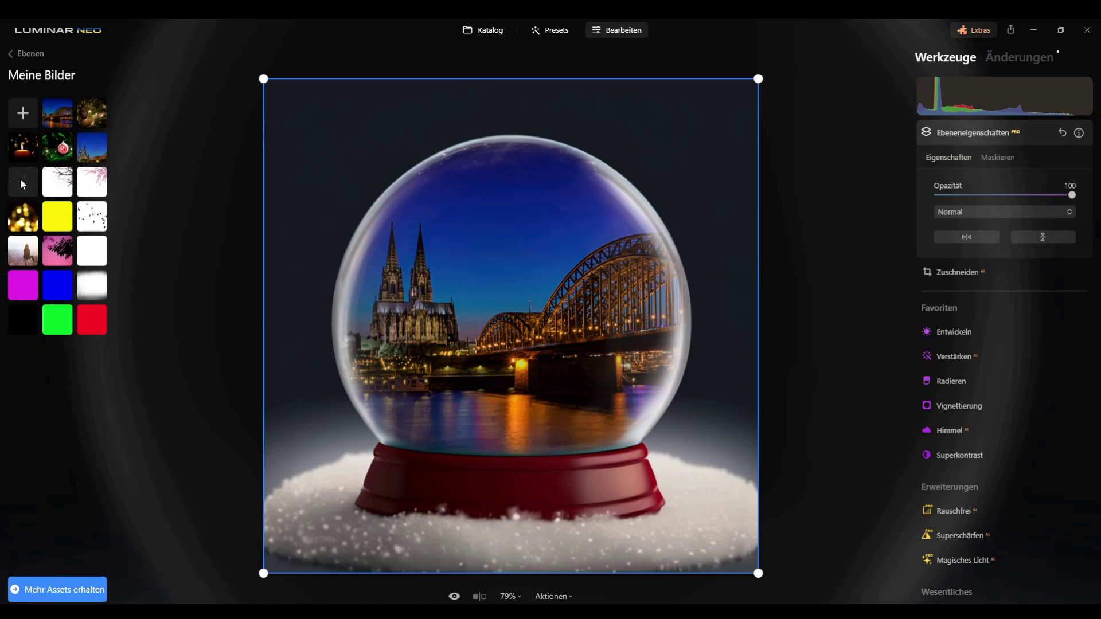
pyautogui.click(21, 182)
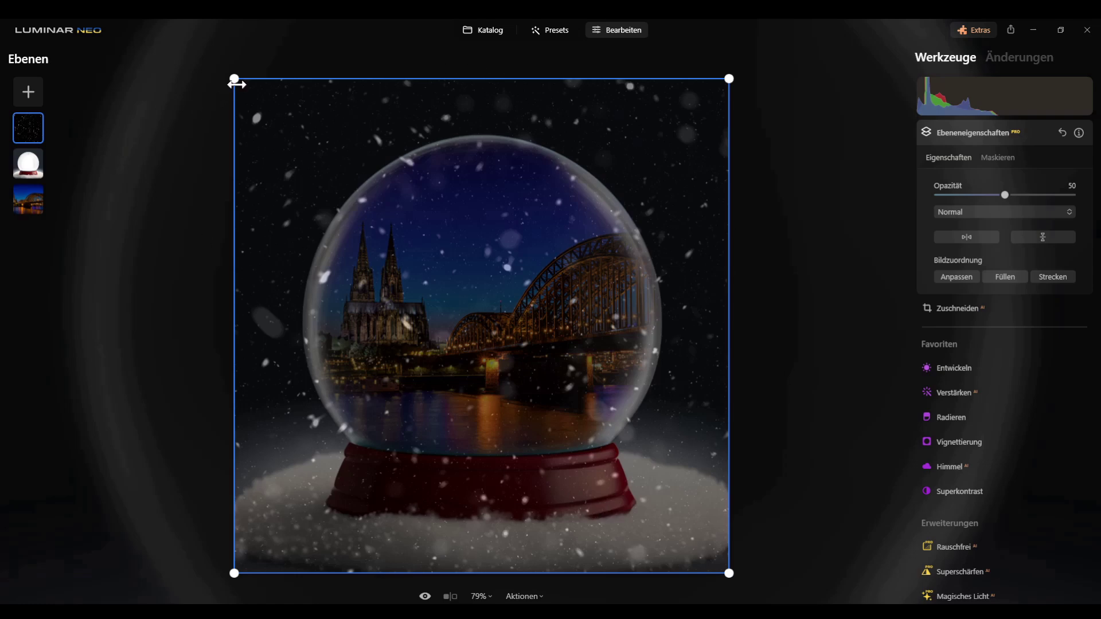
pyautogui.moveTo(235, 79); pyautogui.dragTo(291, 120)
pyautogui.moveTo(728, 573); pyautogui.dragTo(668, 434)
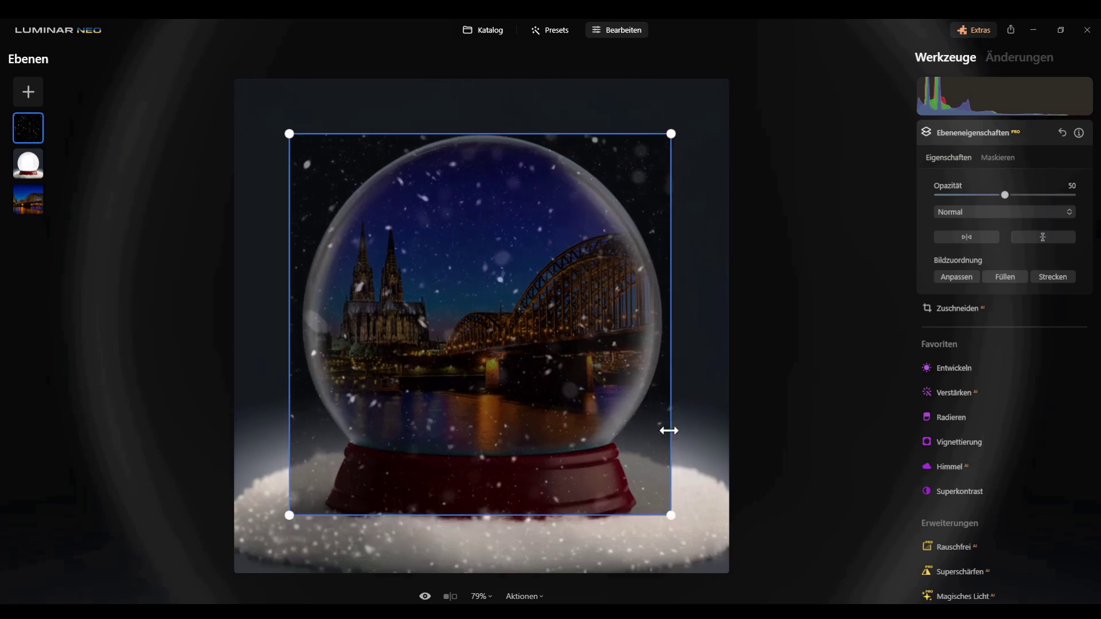
# Place the snowflake layer beneath the snow globe layer and blend it with Negativ multiplizieren at 100 opacity
pyautogui.moveTo(31, 126); pyautogui.dragTo(33, 163)
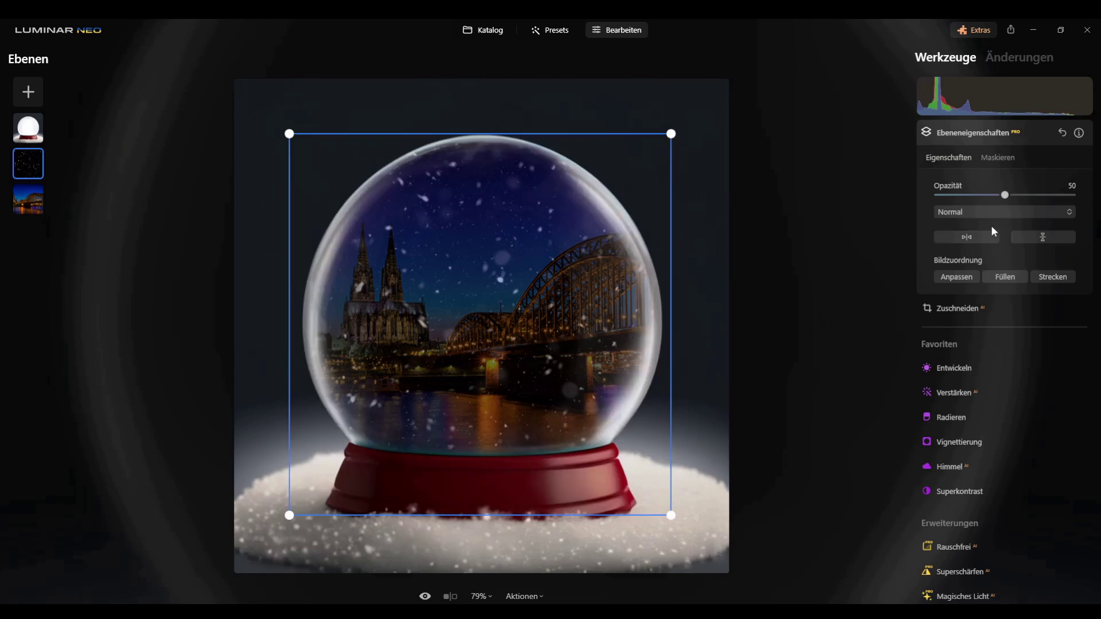
pyautogui.moveTo(1008, 196); pyautogui.dragTo(1089, 205)
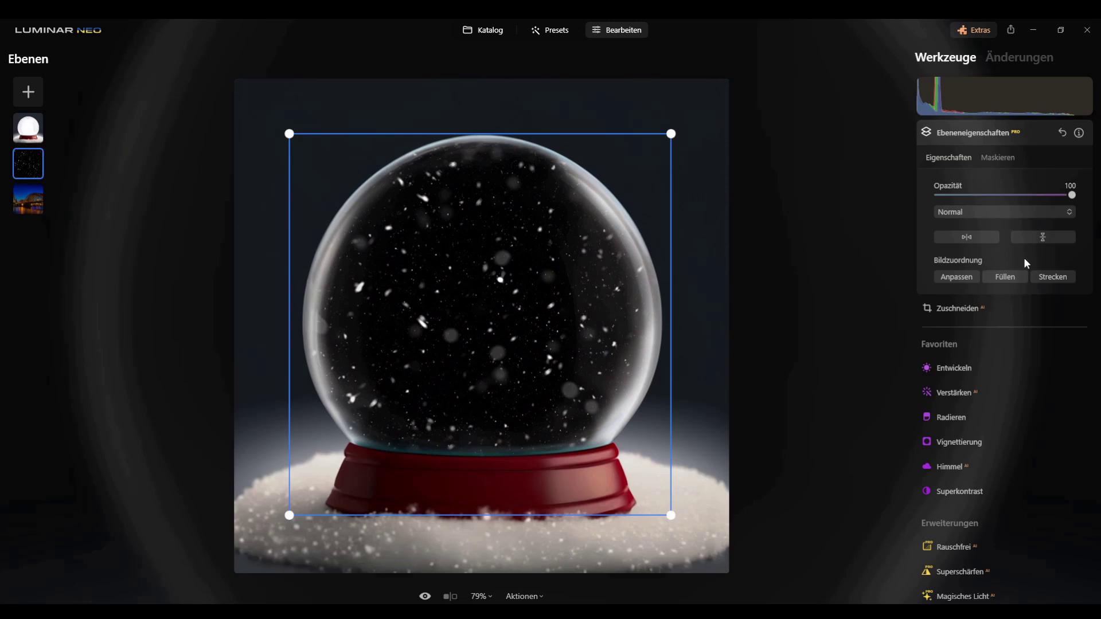
pyautogui.click(1060, 213)
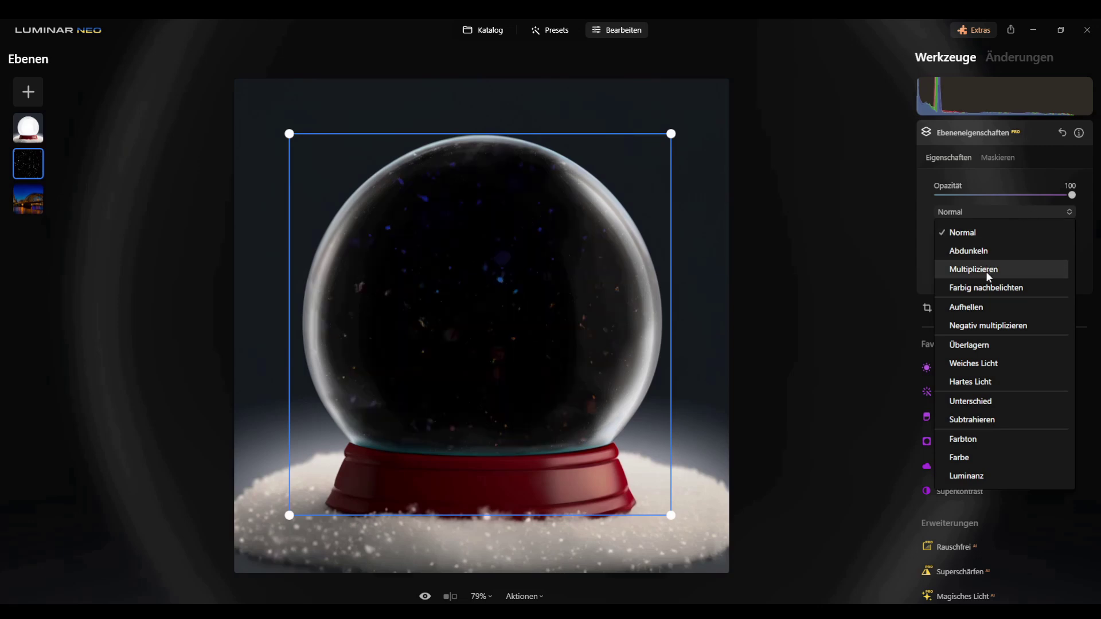
pyautogui.click(990, 327)
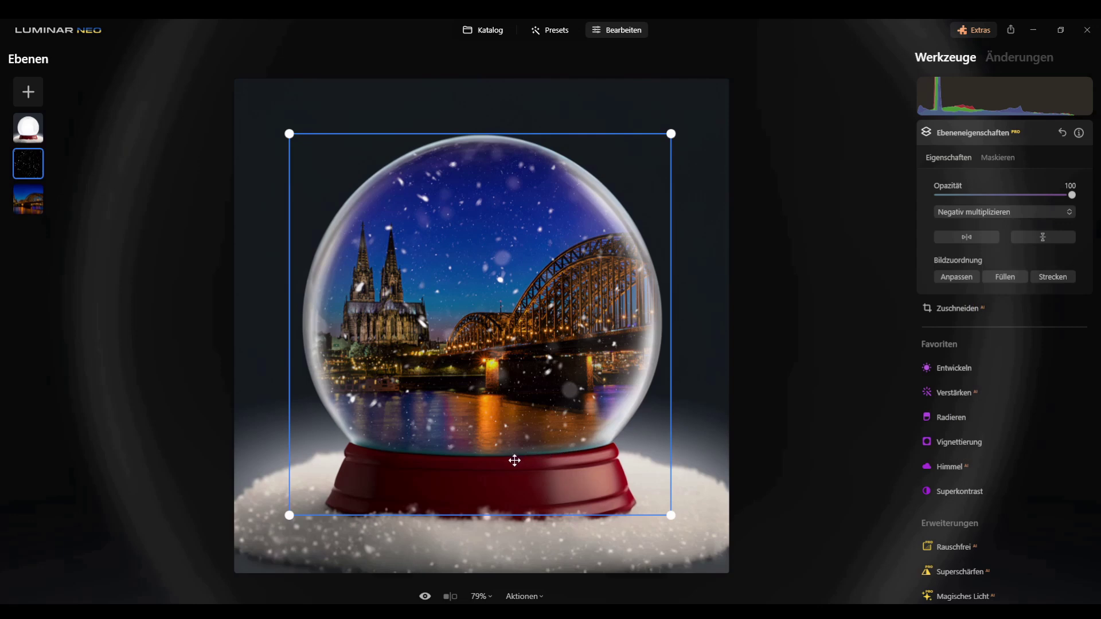
# Duplicate the snowflake layer and flip the copy vertically
pyautogui.rightClick(26, 158)
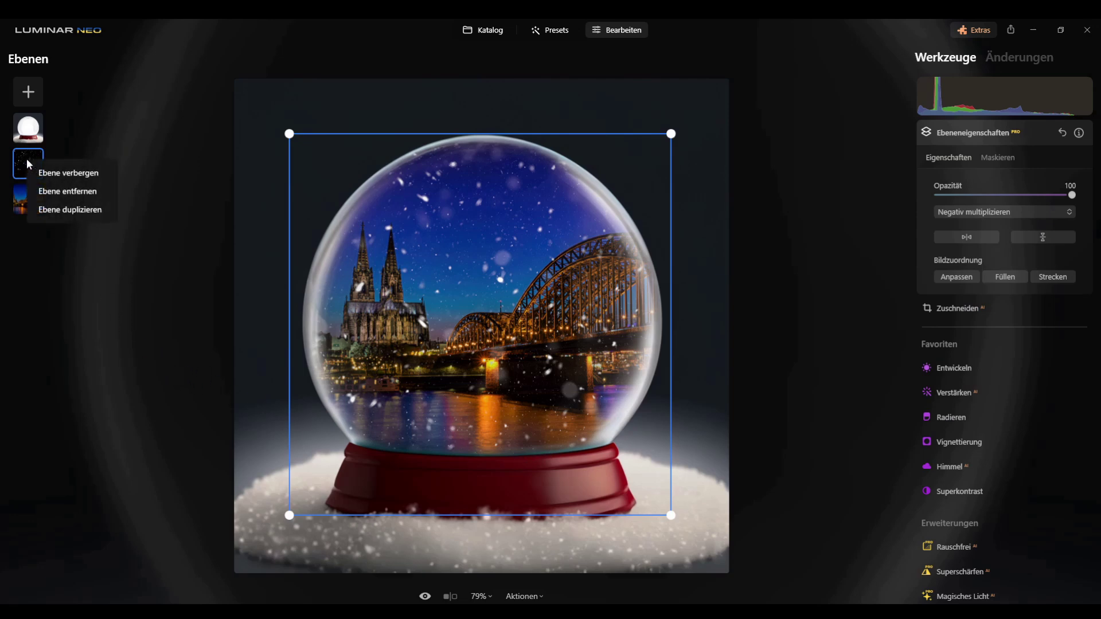
pyautogui.click(69, 210)
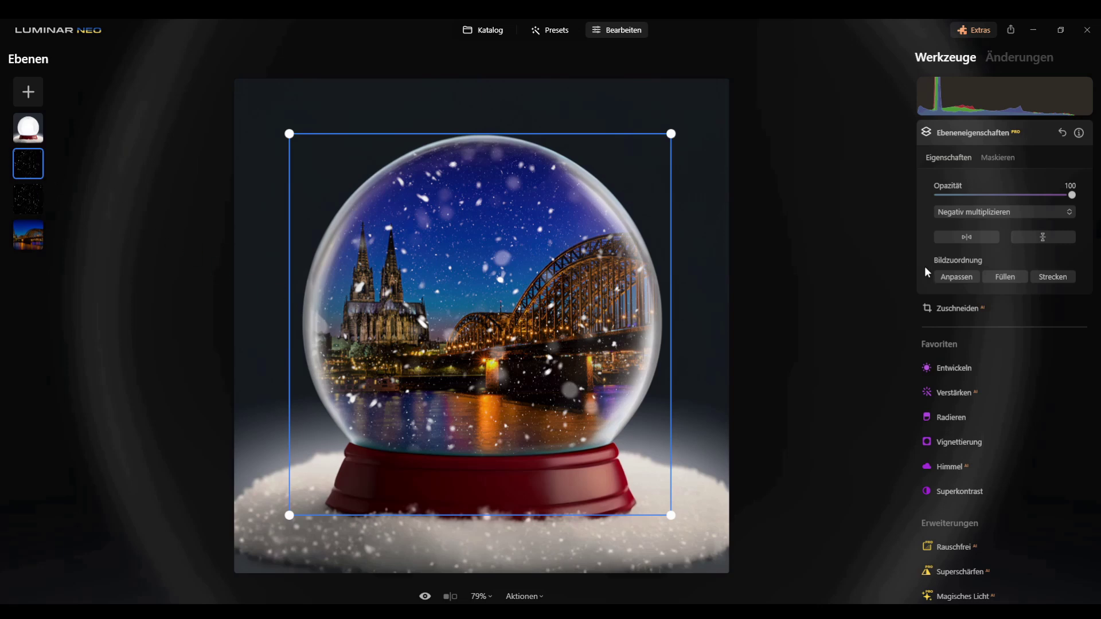
pyautogui.click(1048, 235)
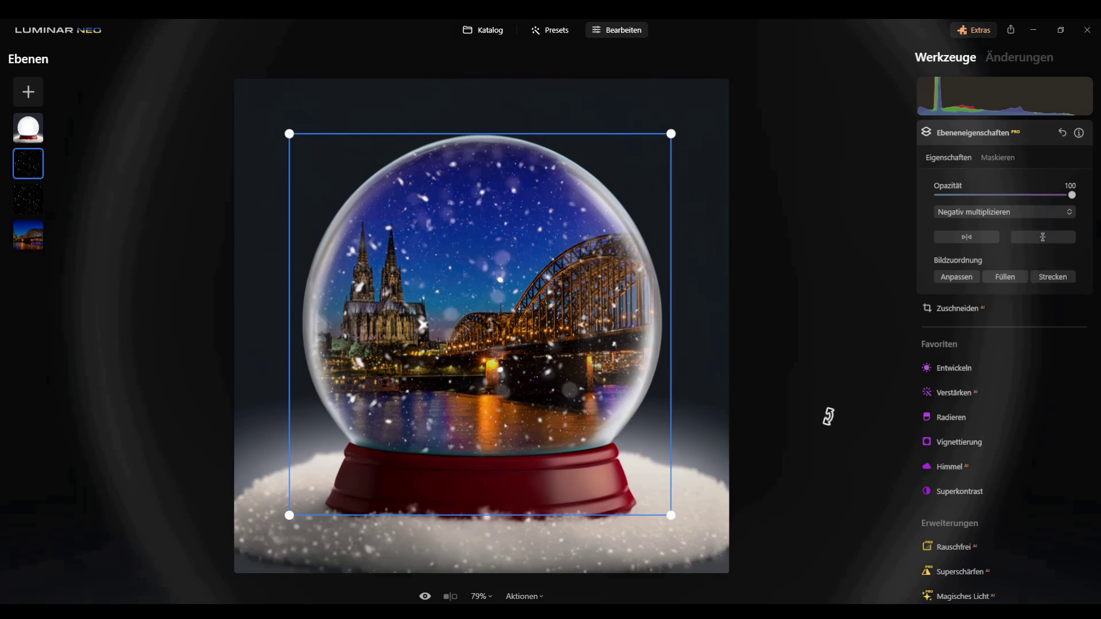
# Darken the city photo layer by setting its exposure (Belichtung) to -0,98 in Entwickeln
pyautogui.click(32, 237)
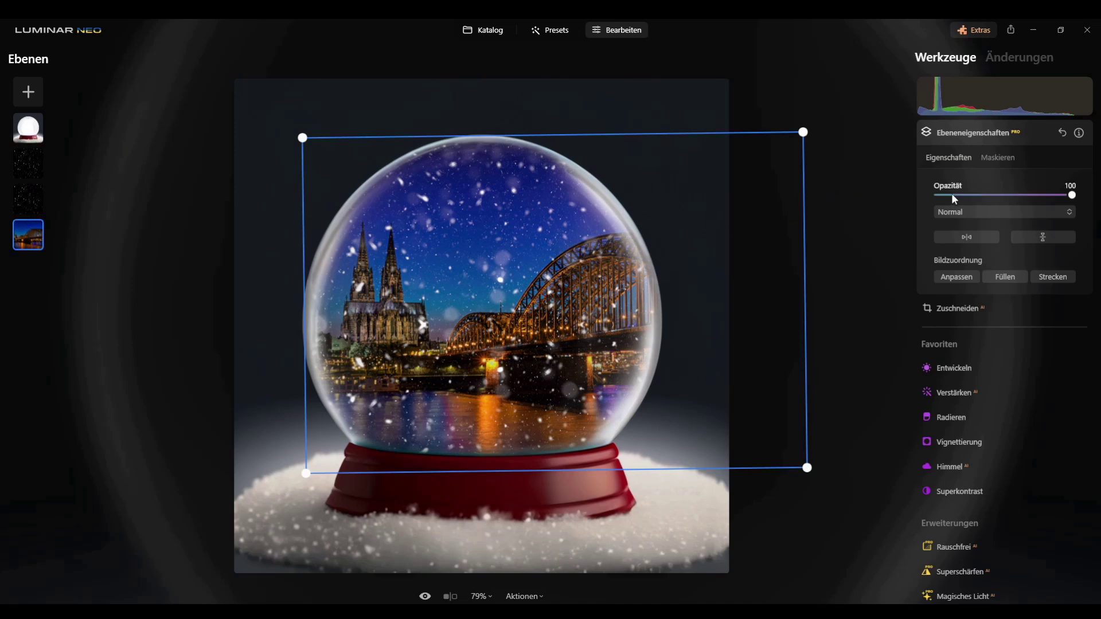
pyautogui.click(962, 369)
pyautogui.moveTo(1003, 293); pyautogui.dragTo(994, 293)
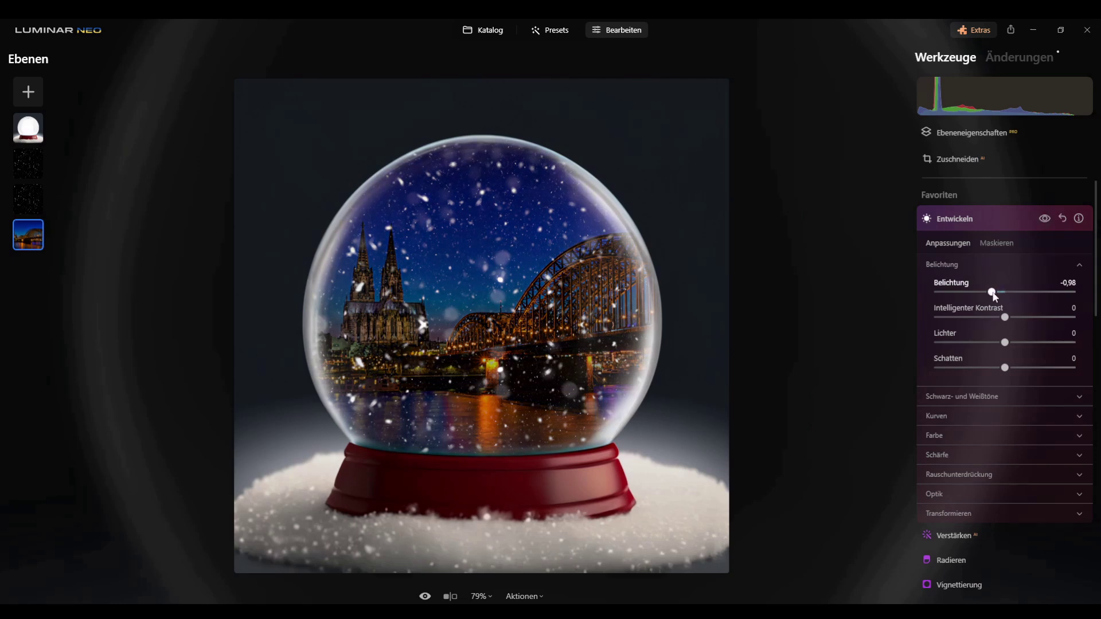
# Brighten the upper snowflake layer by setting its exposure (Belichtung) to 0,81 in Entwickeln
pyautogui.click(32, 175)
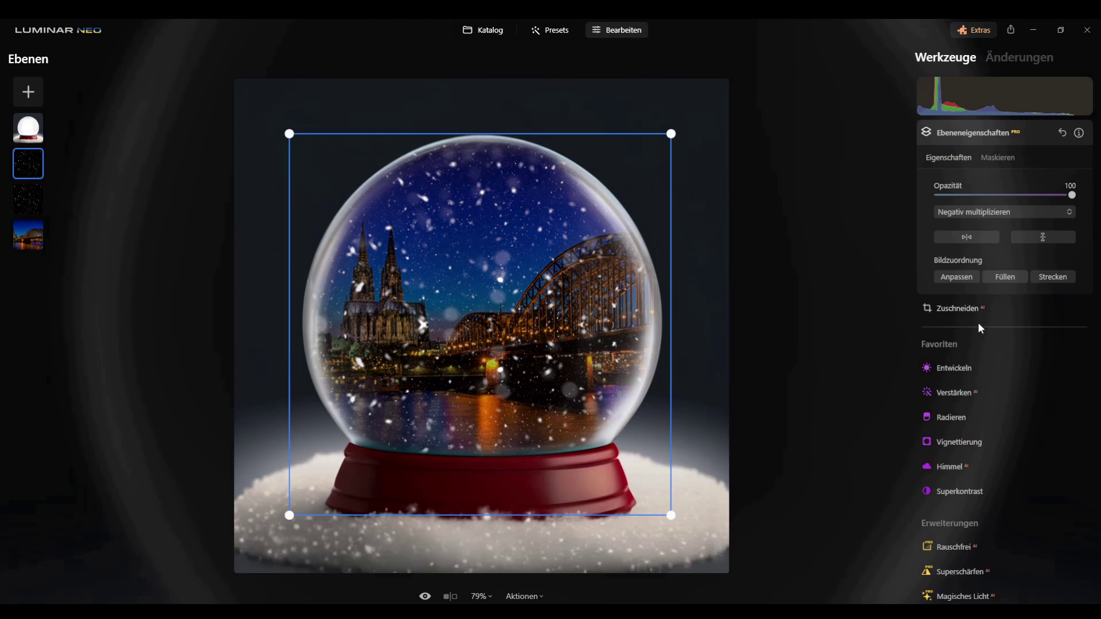
pyautogui.click(975, 367)
pyautogui.moveTo(1007, 294)
pyautogui.mouseDown()
pyautogui.moveTo(1033, 295)
pyautogui.moveTo(1017, 293)
pyautogui.mouseUp()
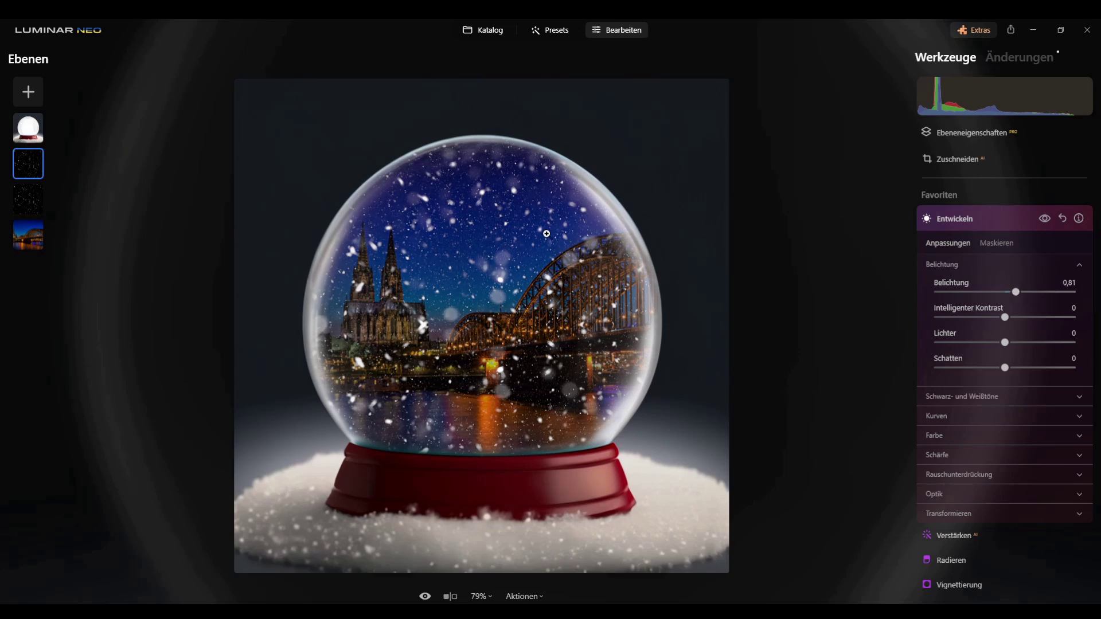
# Add the yellow bokeh lights picture from the full Meine Bilder collection as a new layer
pyautogui.click(23, 95)
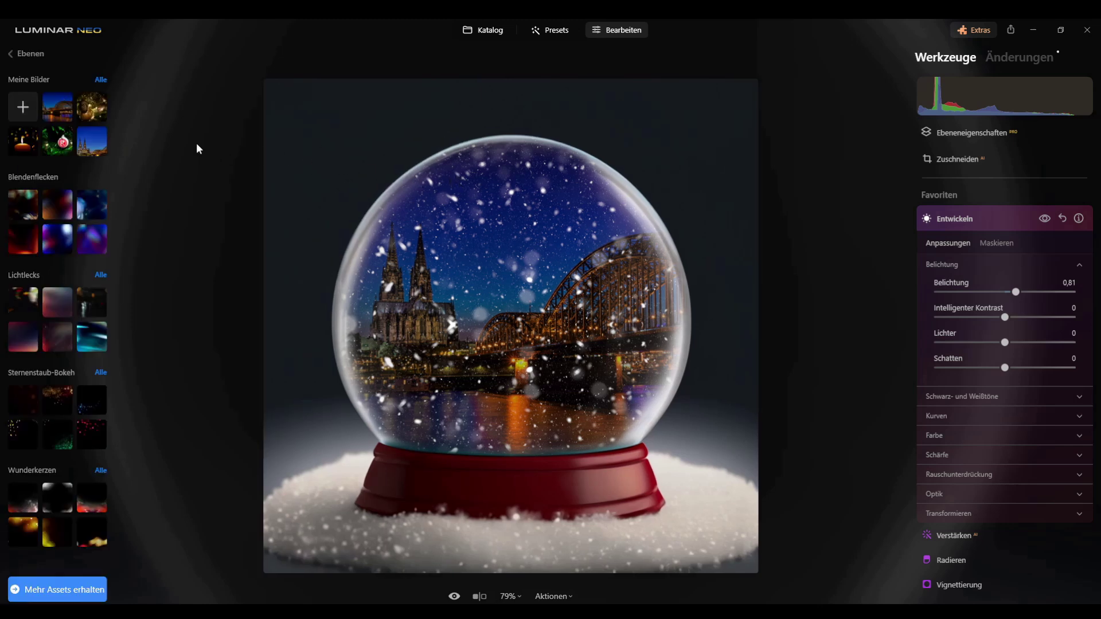
pyautogui.click(99, 80)
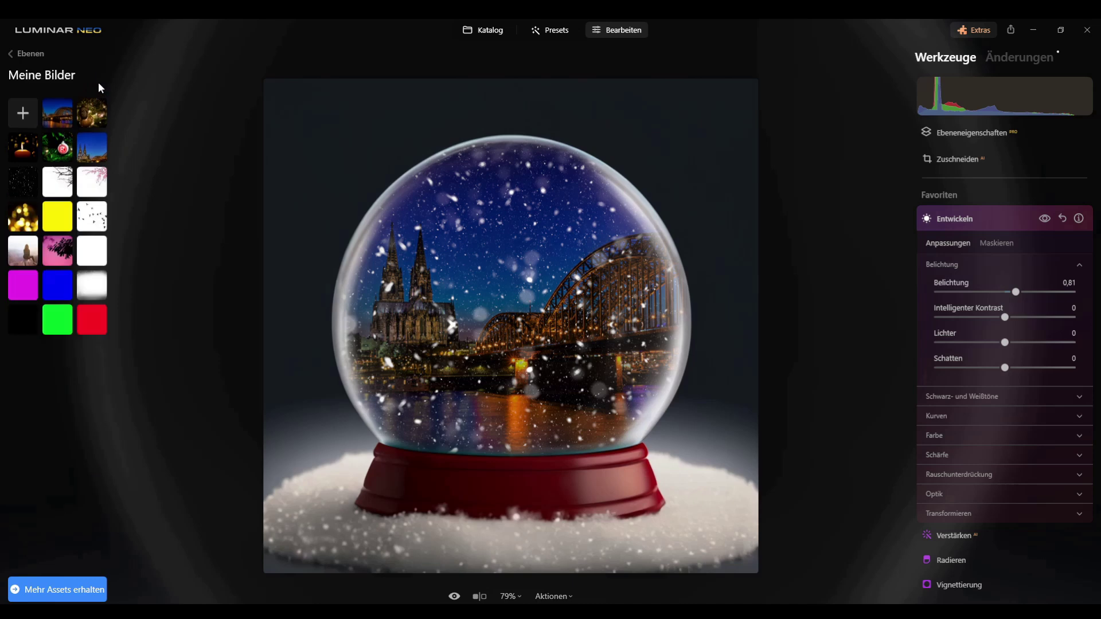
pyautogui.click(23, 216)
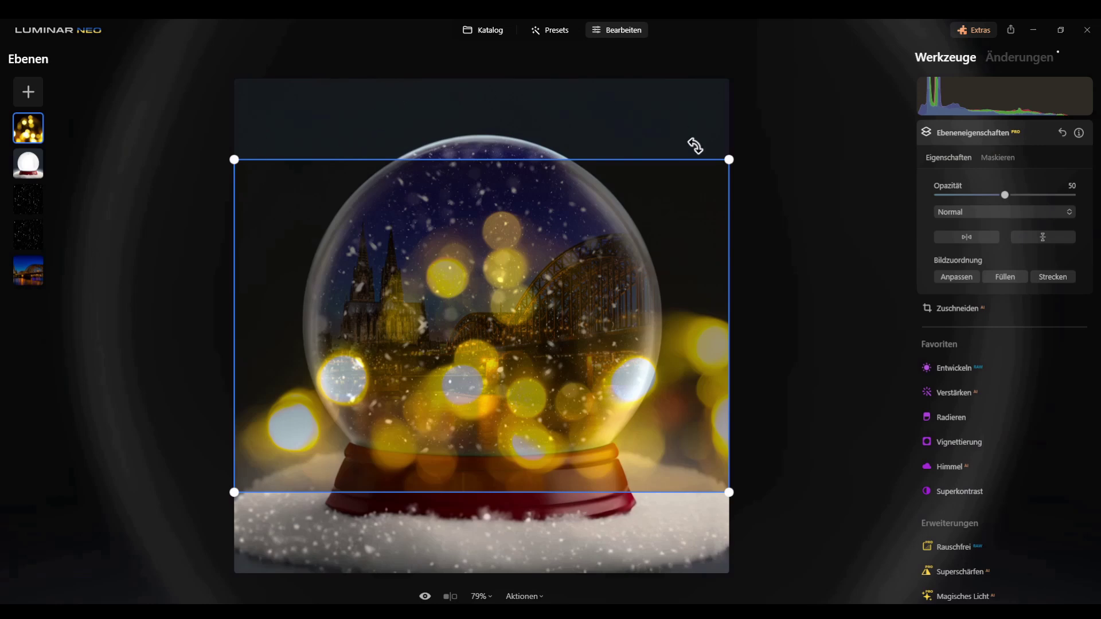
# Flip the bokeh layer vertically, then enlarge and position it to span the upper part of the image
pyautogui.moveTo(488, 358); pyautogui.dragTo(485, 266)
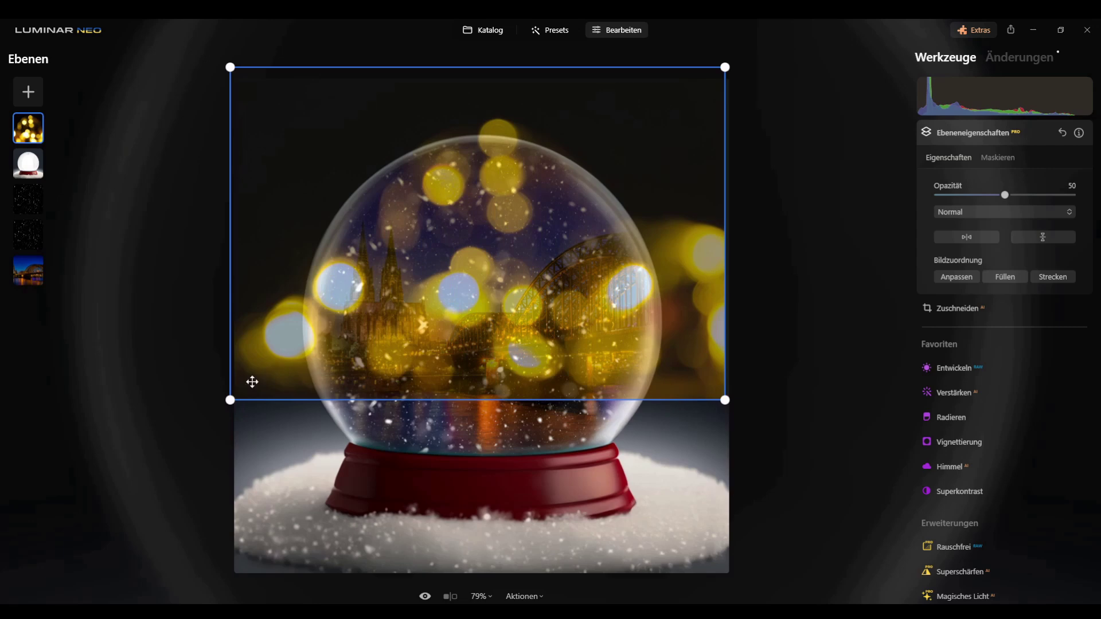
pyautogui.click(1049, 238)
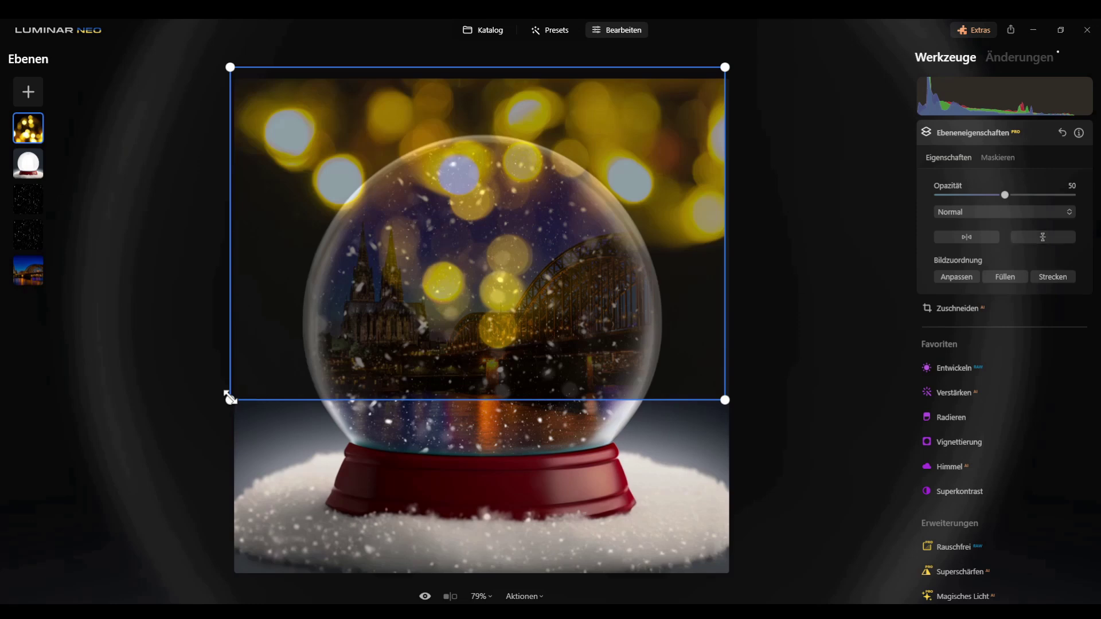
pyautogui.moveTo(228, 398); pyautogui.dragTo(91, 459)
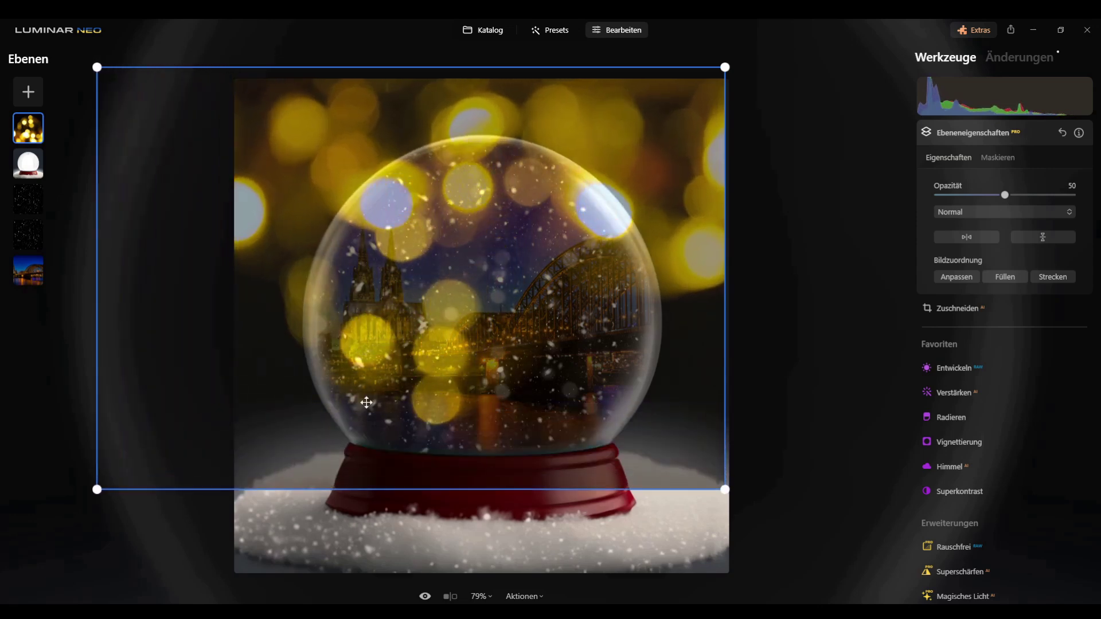
pyautogui.moveTo(488, 348); pyautogui.dragTo(512, 352)
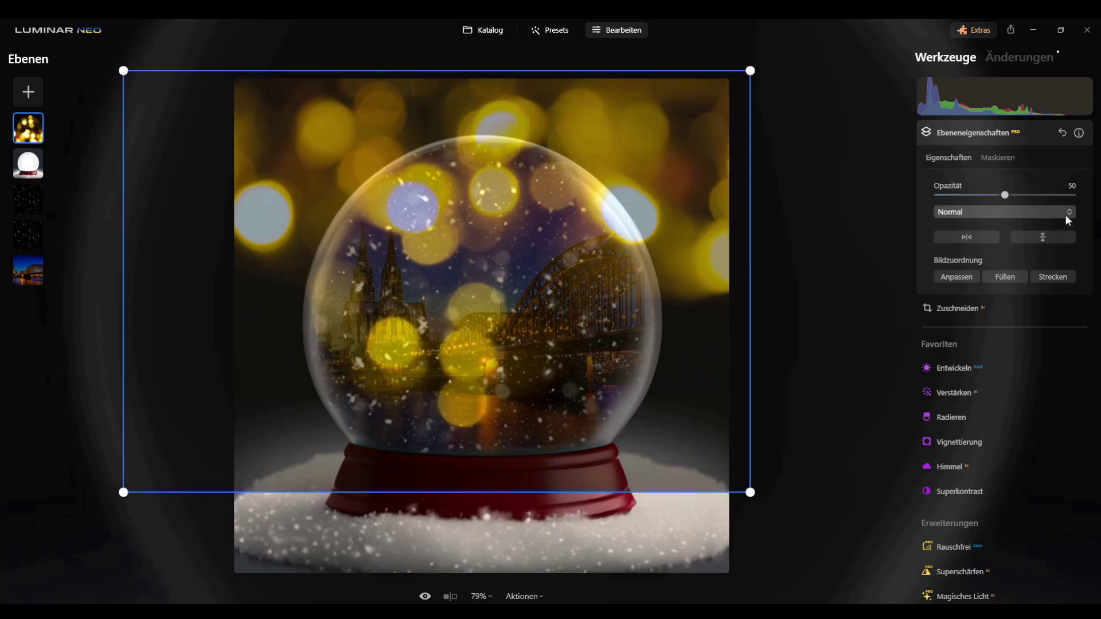
# Rotate the bokeh layer slightly counterclockwise and blend it with Negativ multiplizieren at 100 opacity
pyautogui.click(1065, 215)
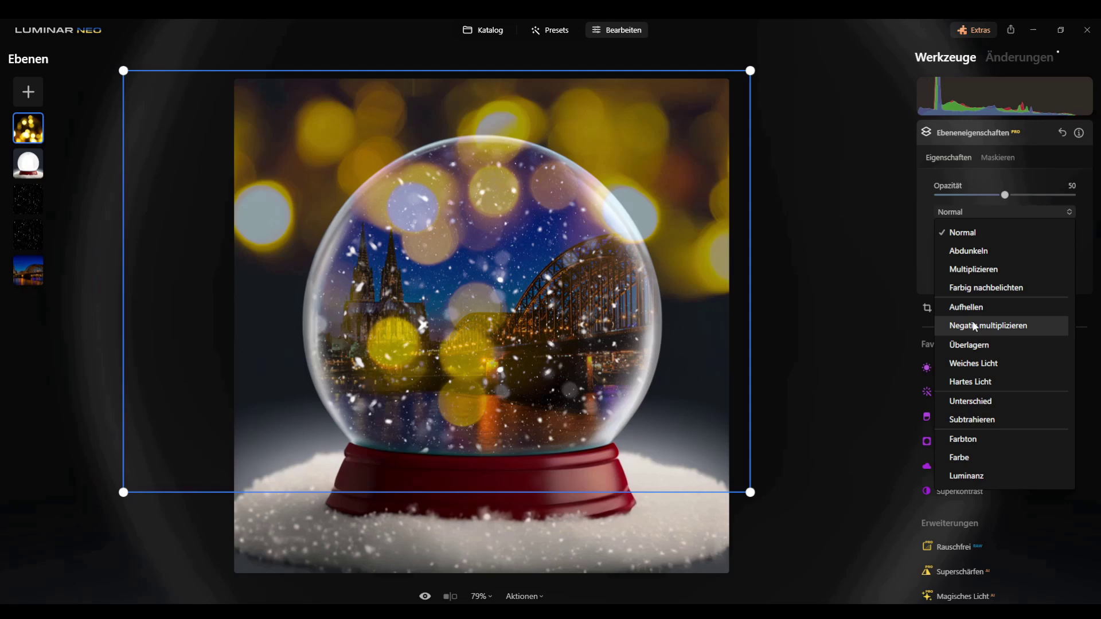
pyautogui.click(977, 326)
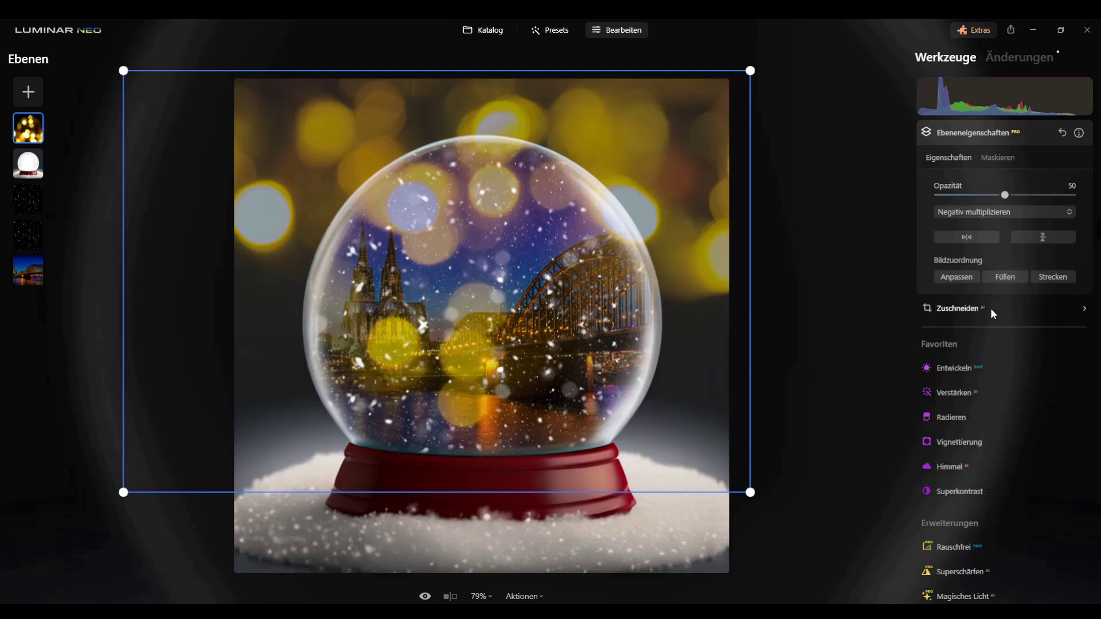
pyautogui.moveTo(827, 329); pyautogui.dragTo(806, 332)
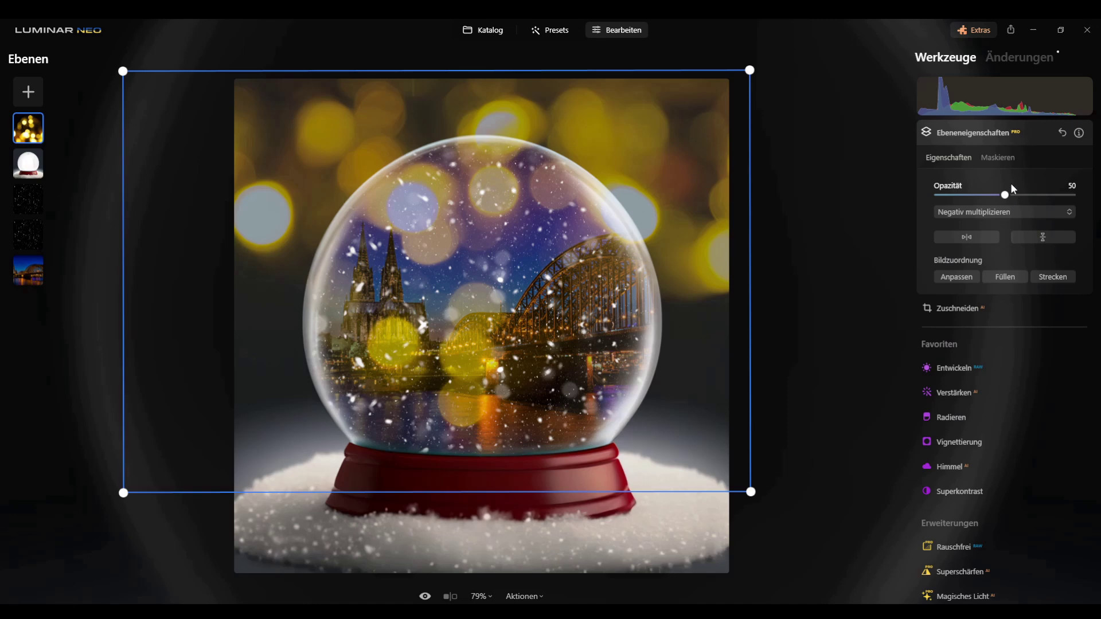
pyautogui.moveTo(1005, 195); pyautogui.dragTo(1084, 196)
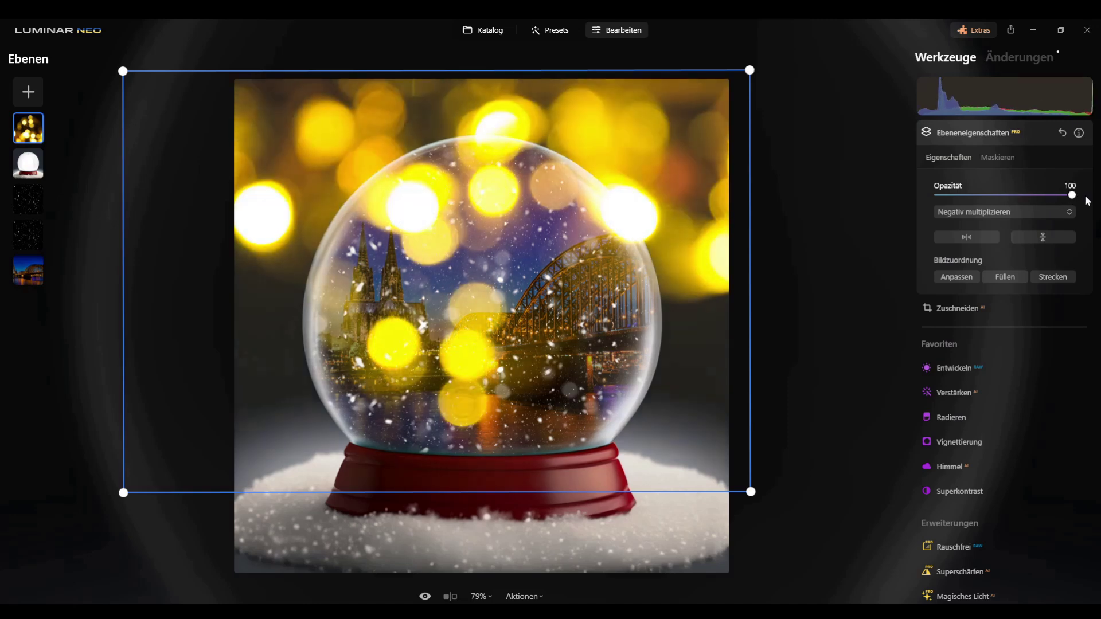
# Mask the bokeh layer with the erasing brush to remove the yellow lights from inside the glass globe
pyautogui.click(992, 157)
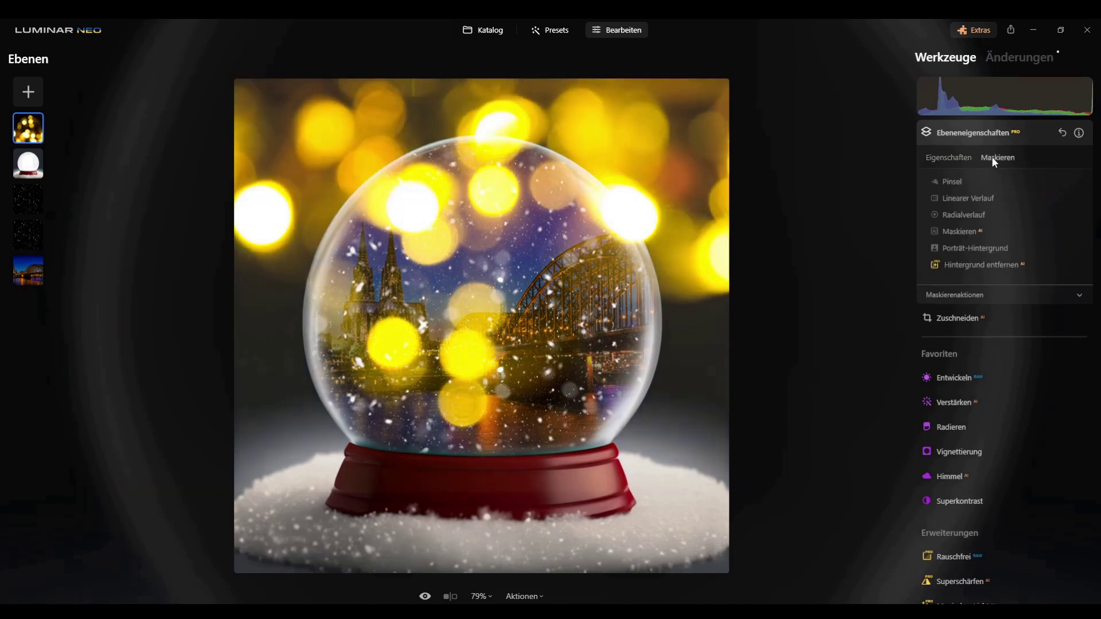
pyautogui.click(952, 181)
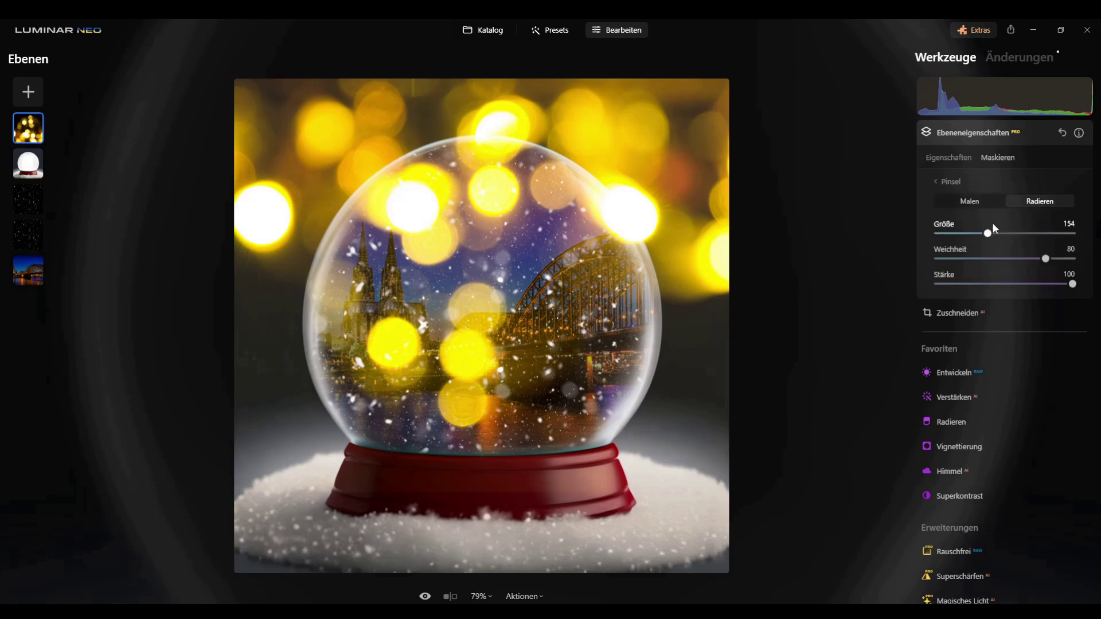
pyautogui.moveTo(531, 233)
pyautogui.mouseDown()
pyautogui.moveTo(442, 198)
pyautogui.moveTo(399, 238)
pyautogui.moveTo(447, 190)
pyautogui.moveTo(384, 221)
pyautogui.moveTo(349, 285)
pyautogui.moveTo(371, 403)
pyautogui.moveTo(450, 196)
pyautogui.moveTo(471, 190)
pyautogui.moveTo(548, 210)
pyautogui.moveTo(602, 267)
pyautogui.moveTo(567, 215)
pyautogui.moveTo(597, 349)
pyautogui.moveTo(585, 294)
pyautogui.moveTo(607, 300)
pyautogui.moveTo(604, 292)
pyautogui.moveTo(609, 331)
pyautogui.moveTo(519, 316)
pyautogui.moveTo(472, 426)
pyautogui.moveTo(537, 240)
pyautogui.moveTo(480, 193)
pyautogui.moveTo(451, 193)
pyautogui.moveTo(487, 183)
pyautogui.moveTo(550, 215)
pyautogui.moveTo(581, 327)
pyautogui.moveTo(490, 416)
pyautogui.mouseUp()
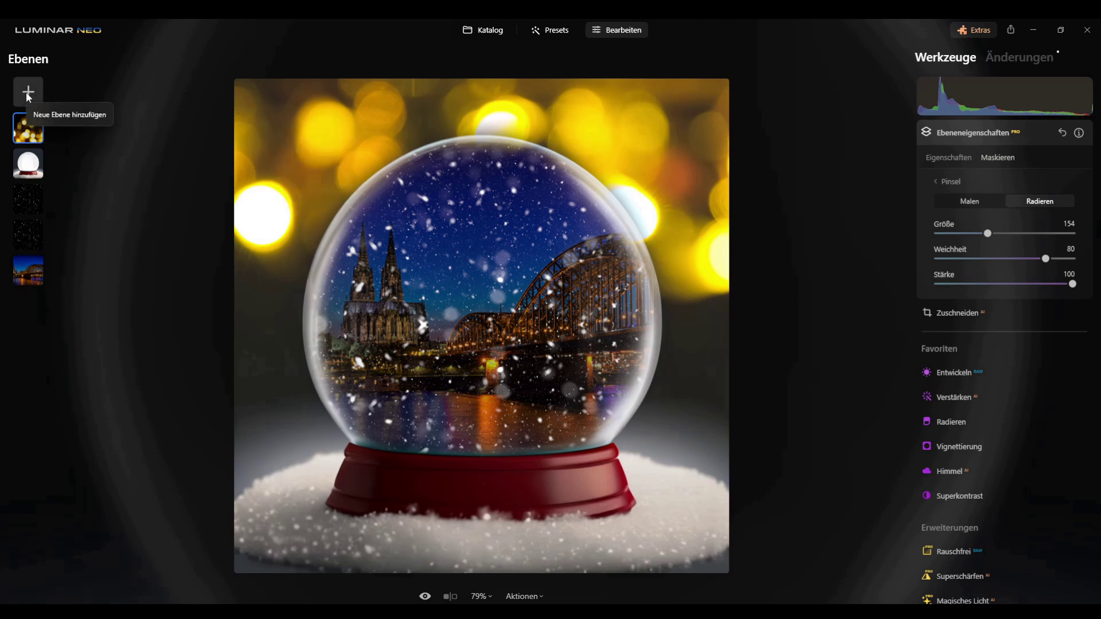
# Hide the night city photo layer at the base of the layer stack
pyautogui.click(29, 276)
pyautogui.rightClick(28, 276)
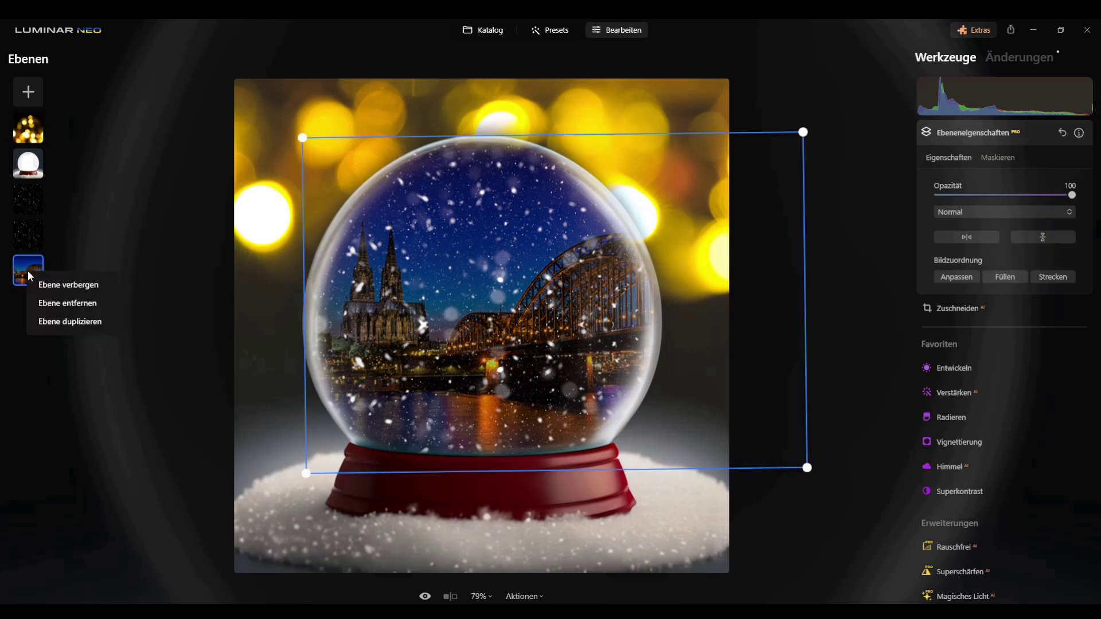
pyautogui.click(73, 287)
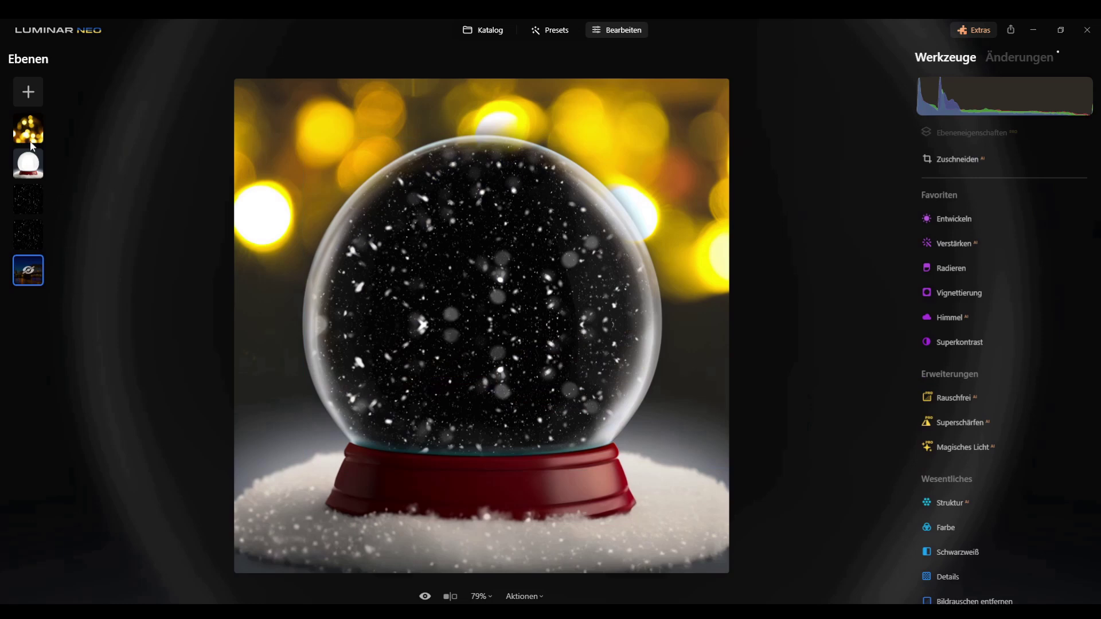
# Add the Christmas bauble picture from Meine Bilder as a new layer and place it directly above the hidden city layer
pyautogui.click(28, 92)
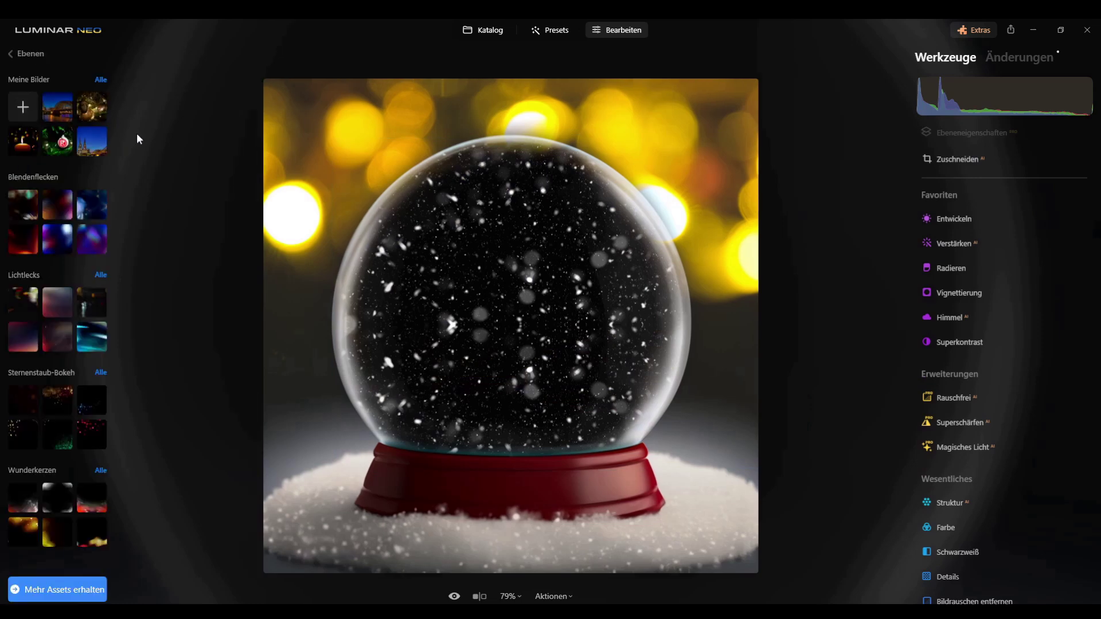
pyautogui.click(63, 150)
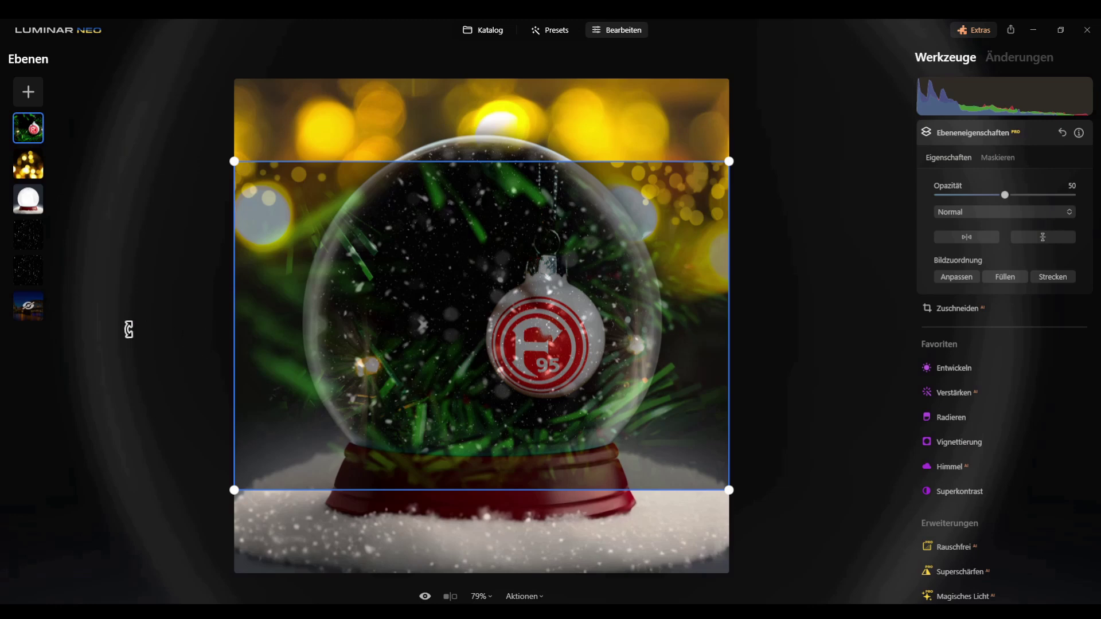
pyautogui.moveTo(33, 133); pyautogui.dragTo(54, 274)
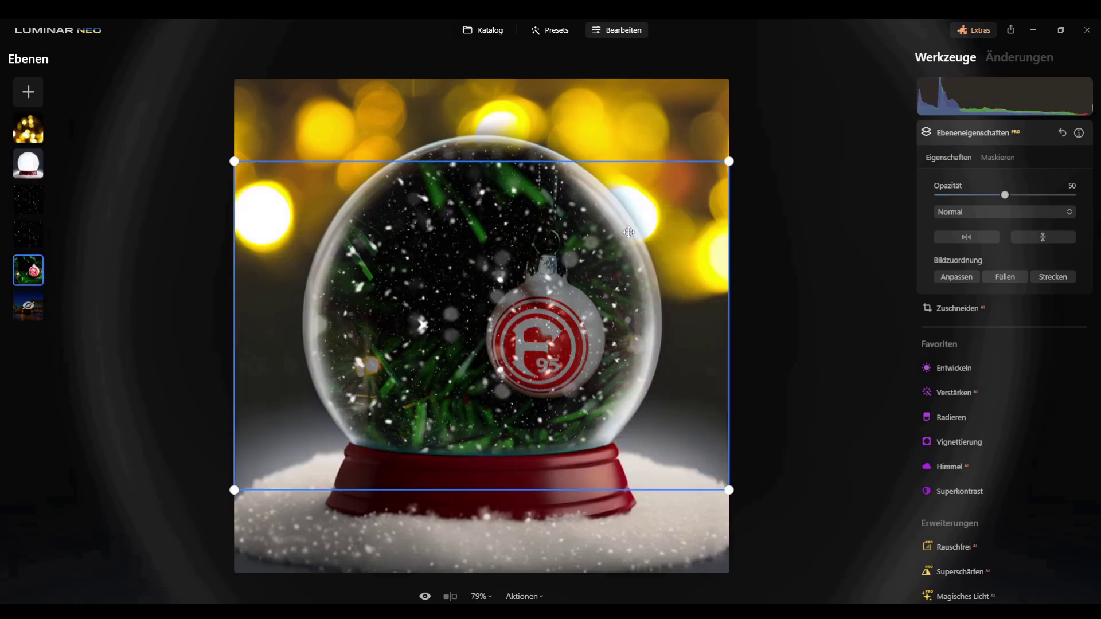
# Set the bauble layer's opacity to 100, enlarge it slightly and shift it so the ornament hangs near the globe's centre
pyautogui.moveTo(1035, 198); pyautogui.dragTo(1074, 198)
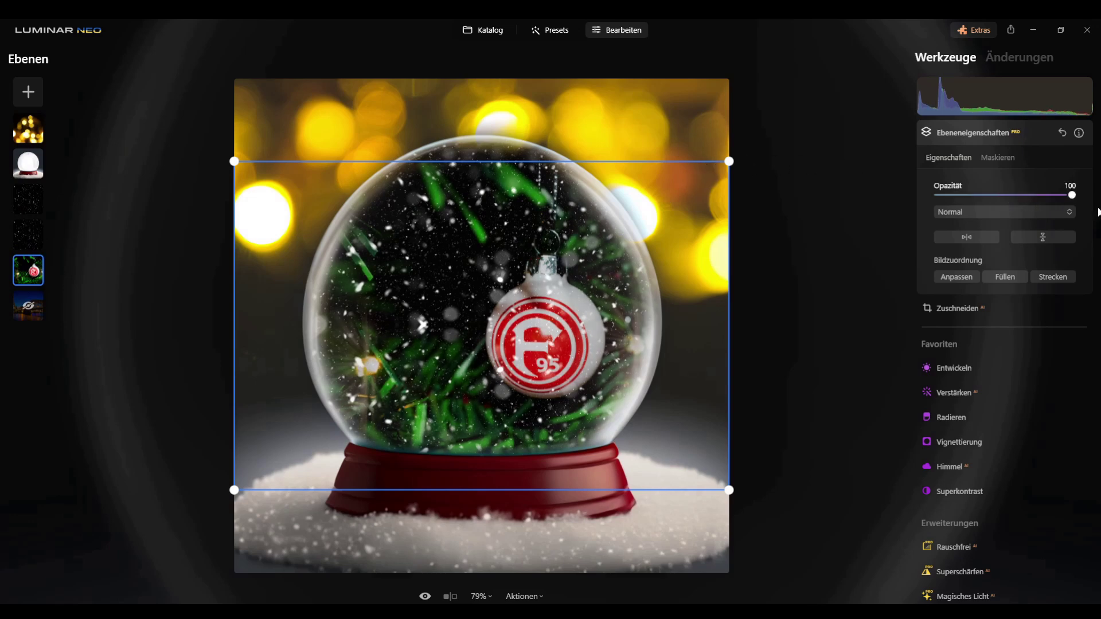
pyautogui.moveTo(732, 157); pyautogui.dragTo(753, 144)
pyautogui.moveTo(554, 295); pyautogui.dragTo(520, 295)
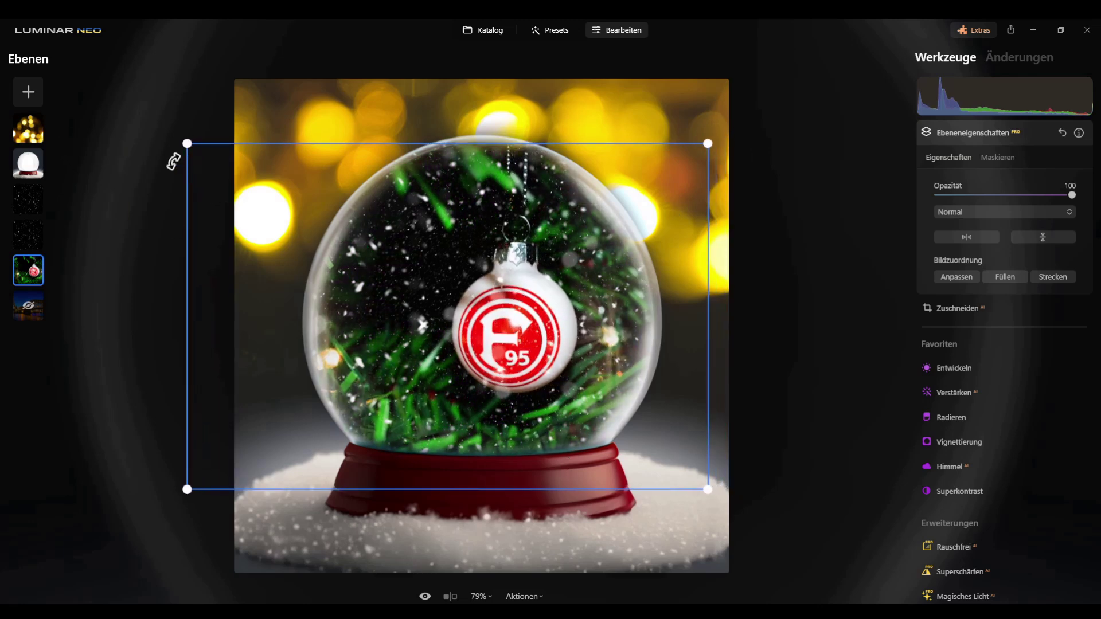
pyautogui.click(26, 165)
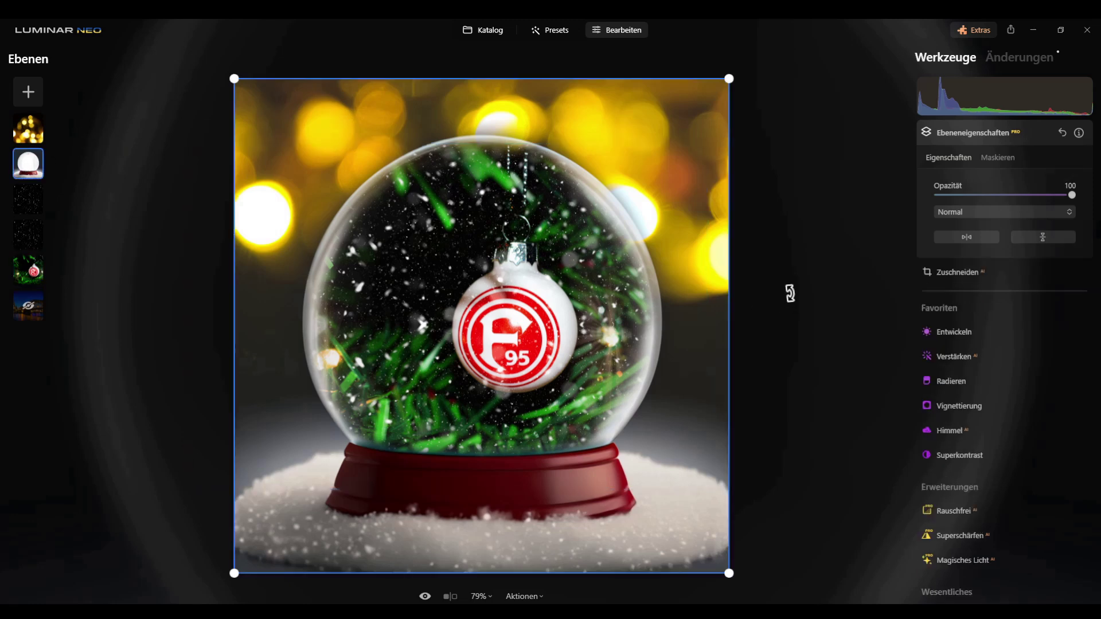
pyautogui.click(804, 297)
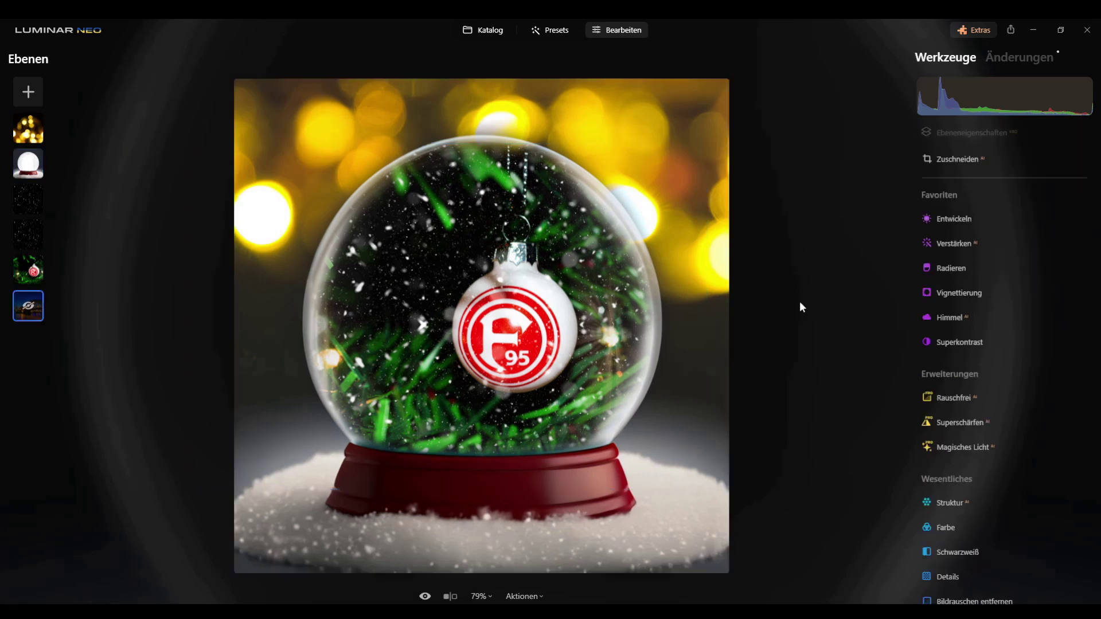